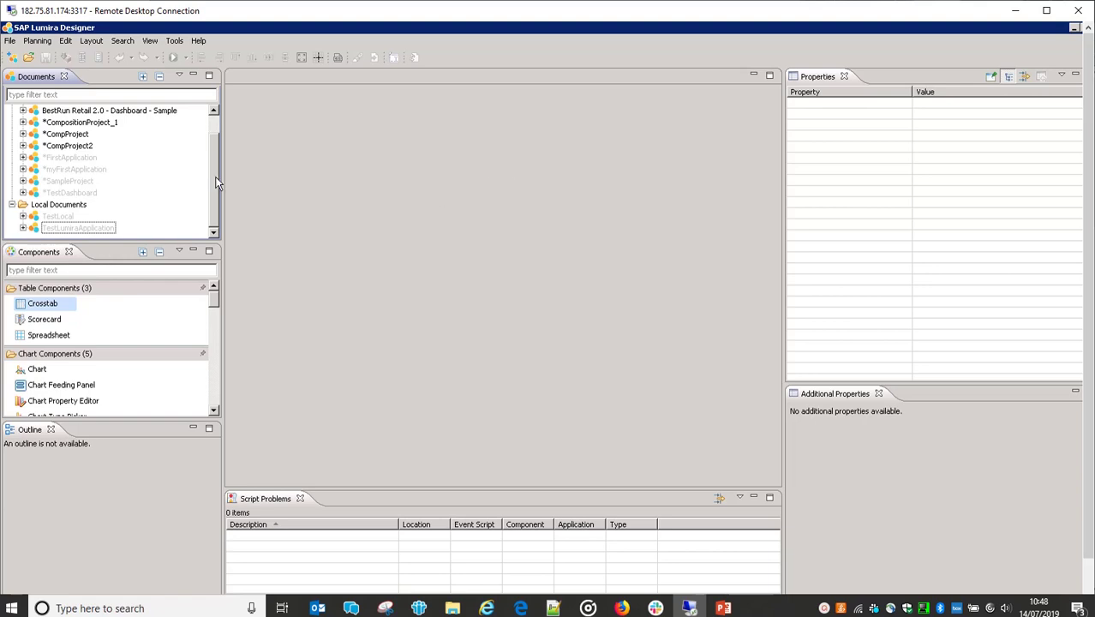
# Scroll the Documents panel up to bring BI Platform Documents [localhost] into view.
pyautogui.scroll(1, 217, 176)
pyautogui.scroll(1, 216, 167)
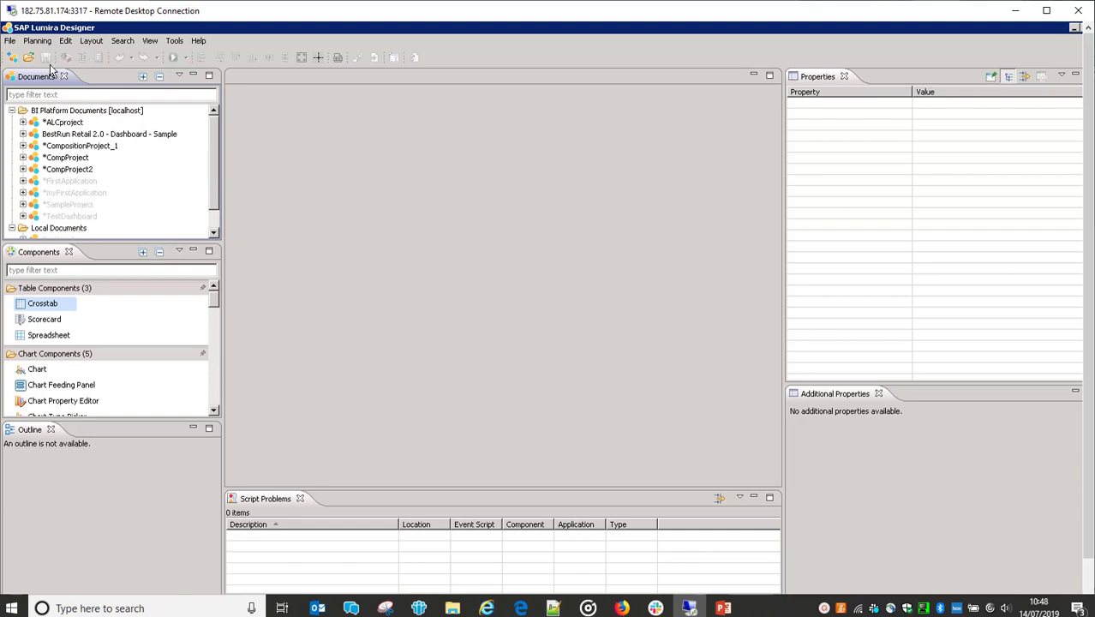
# Create a blank document named AdaptiveLayoutContainerProject in the BI Platform repository.
pyautogui.rightClick(44, 115)
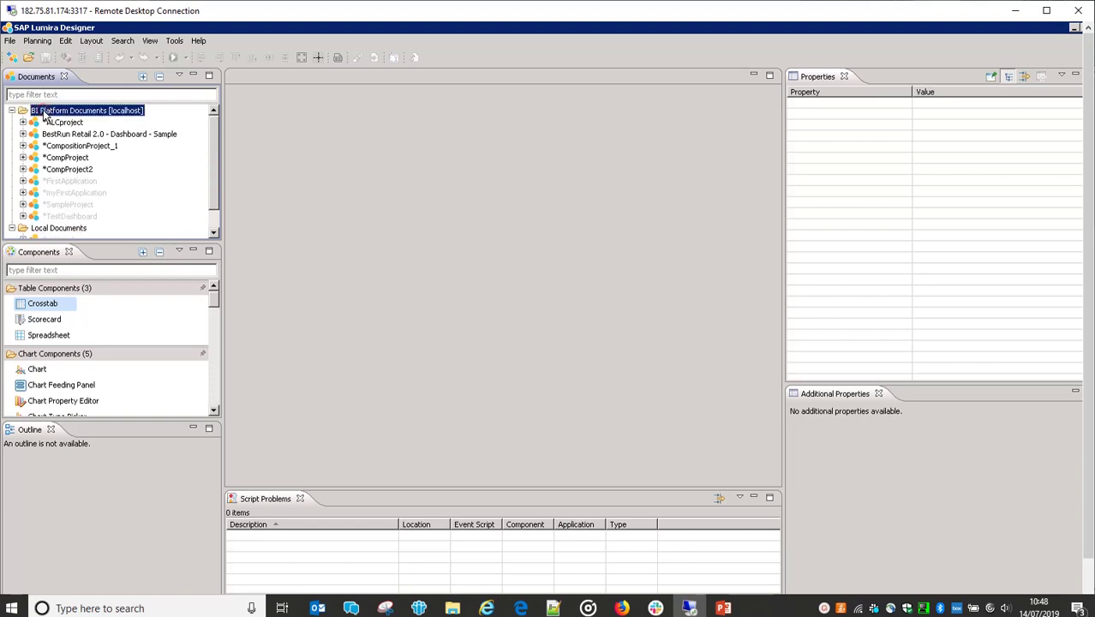
pyautogui.click(73, 120)
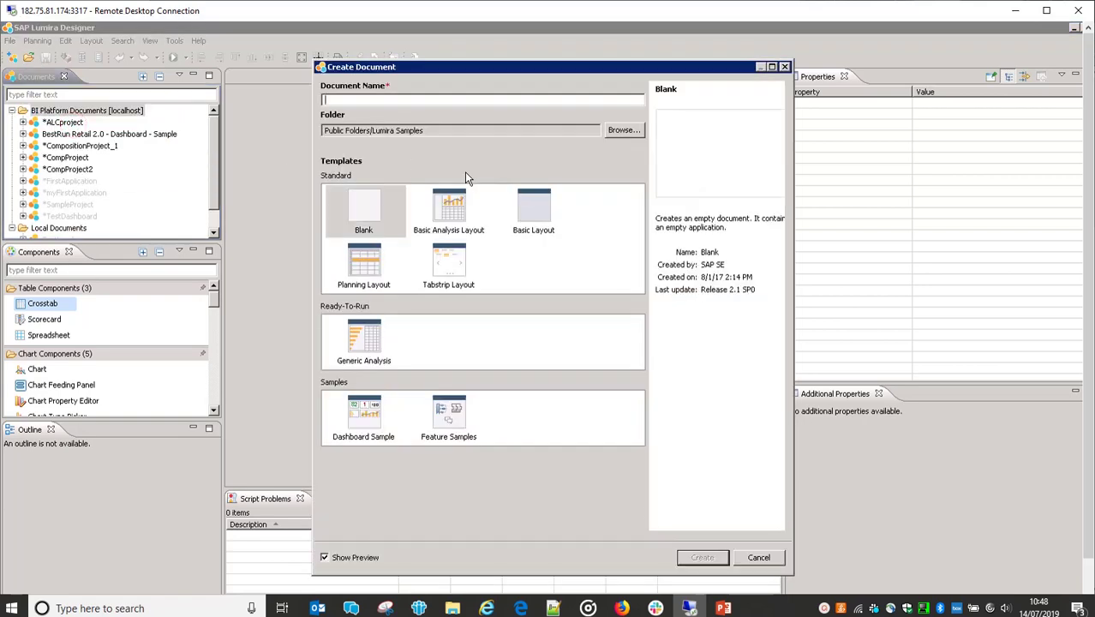
pyautogui.write('AdaptiveLayoutContain')
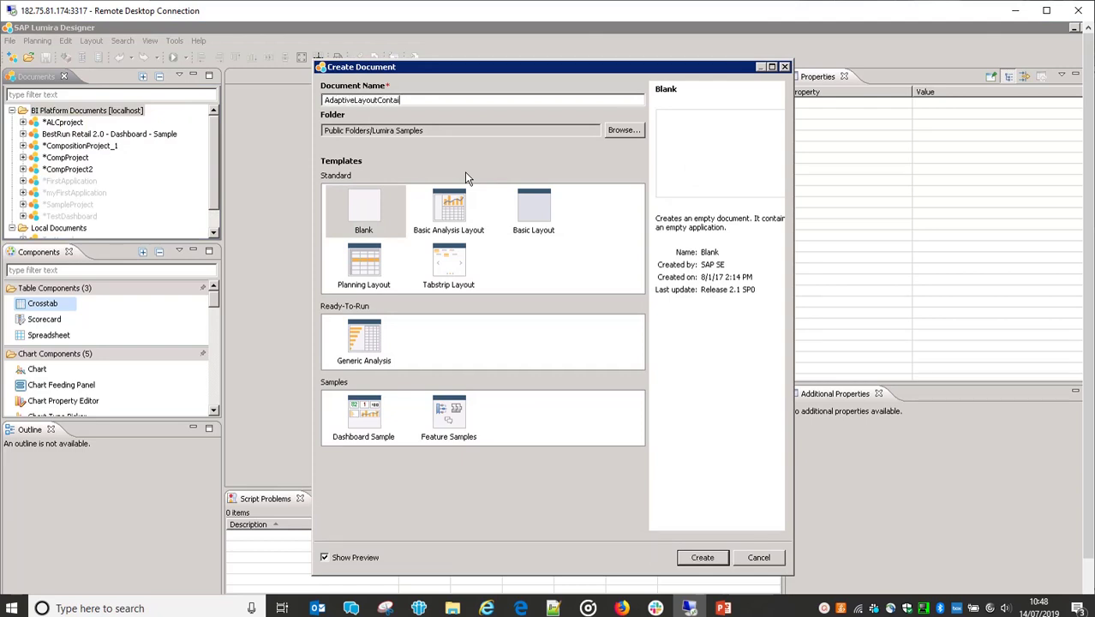
pyautogui.write('erProject')
pyautogui.click(702, 558)
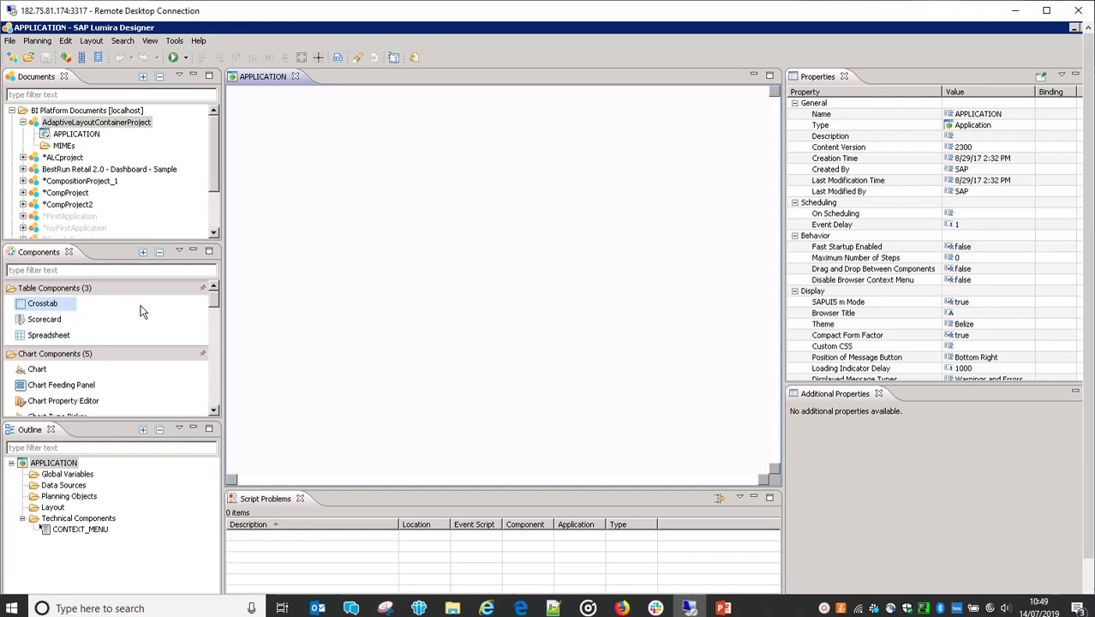
# Filter components for Adaptive, place an Adaptive Layout on the canvas, and save.
pyautogui.click(107, 269)
pyautogui.write('A')
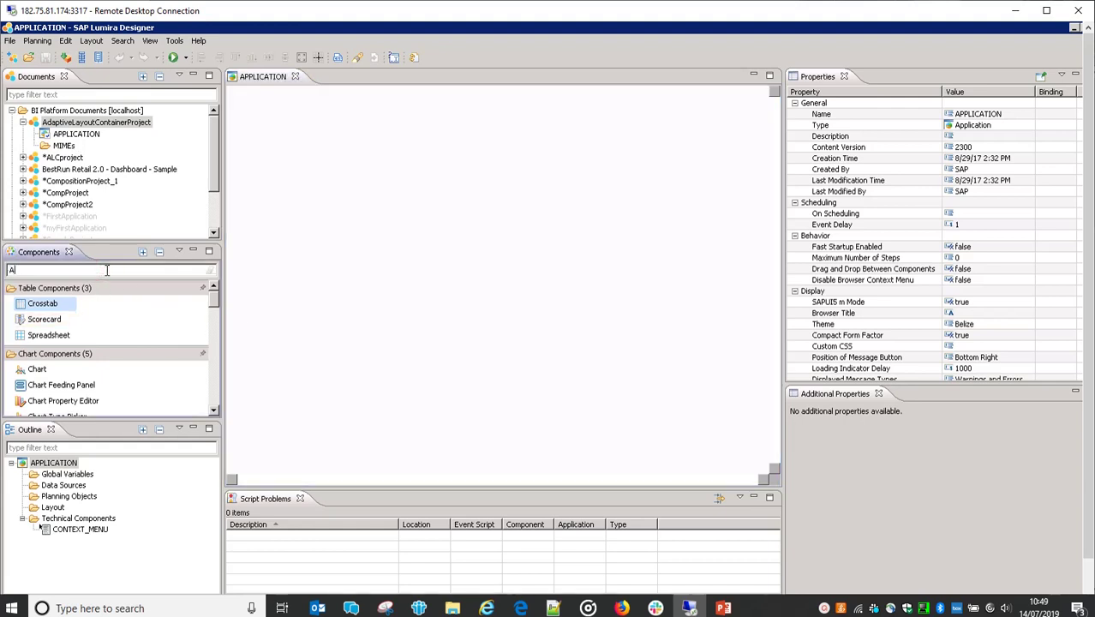
pyautogui.write('davti')
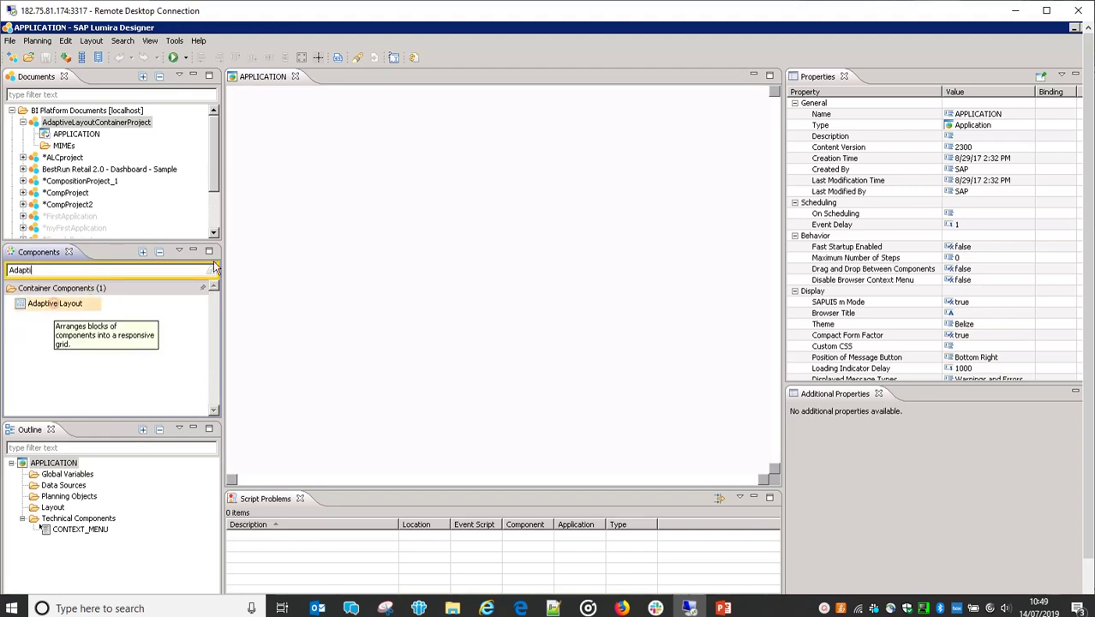
pyautogui.moveTo(55, 303); pyautogui.dragTo(318, 143)
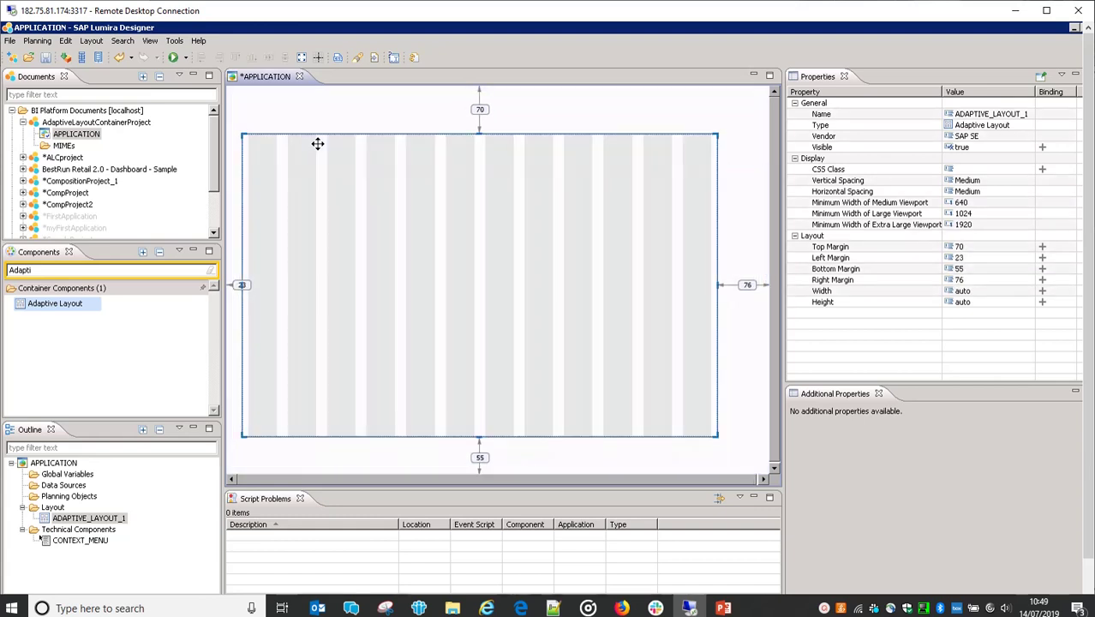
pyautogui.click(45, 58)
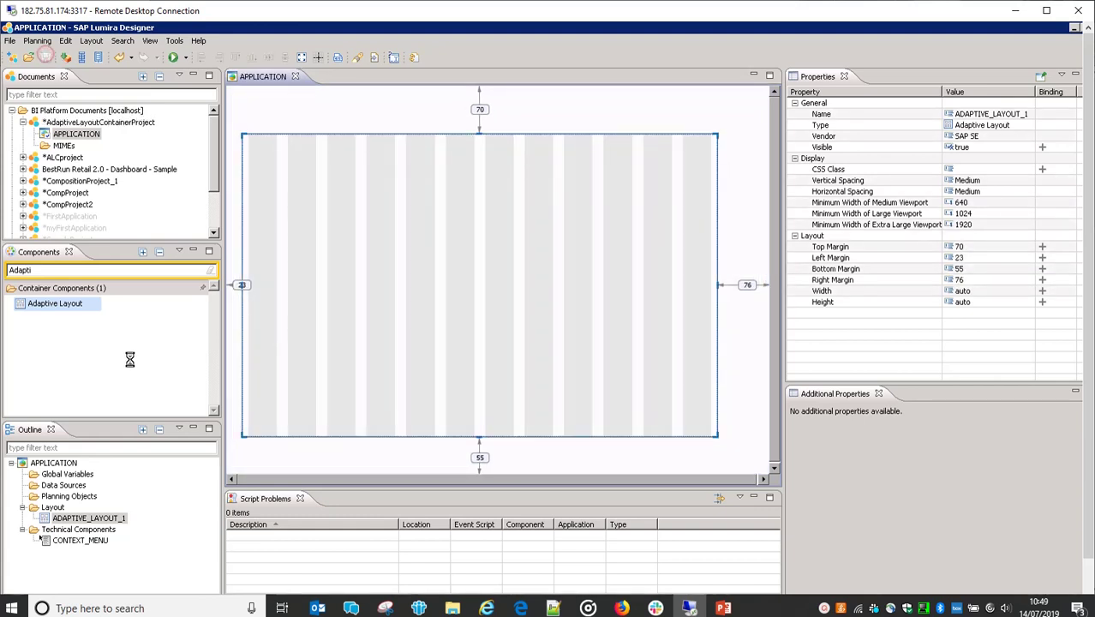
# Add a new data source using the eFashion.unx universe as its connection.
pyautogui.rightClick(65, 486)
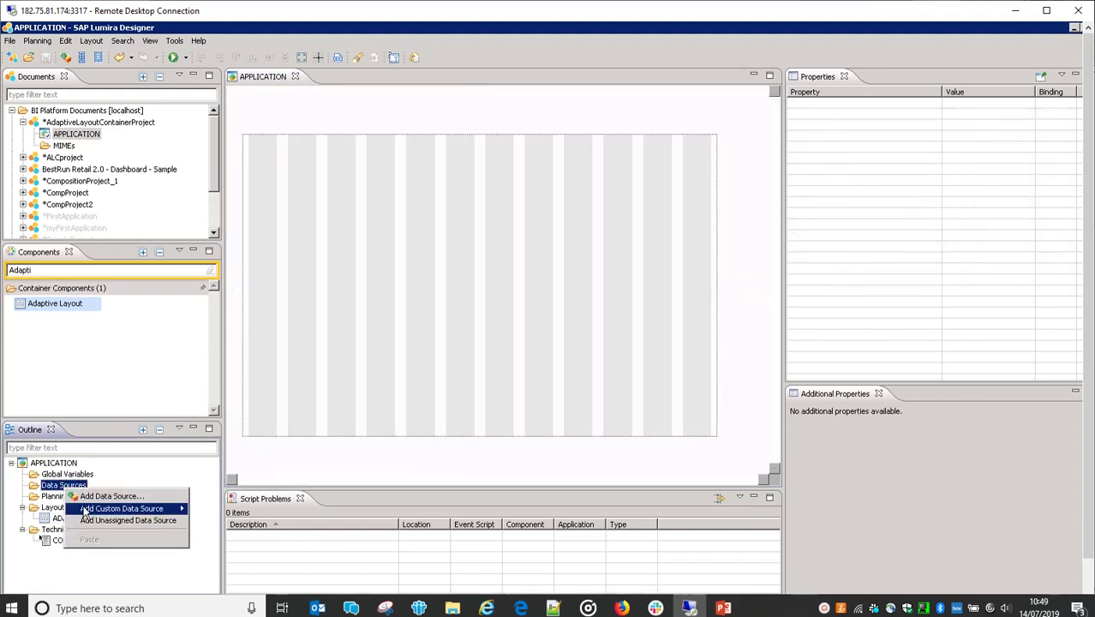
pyautogui.click(107, 495)
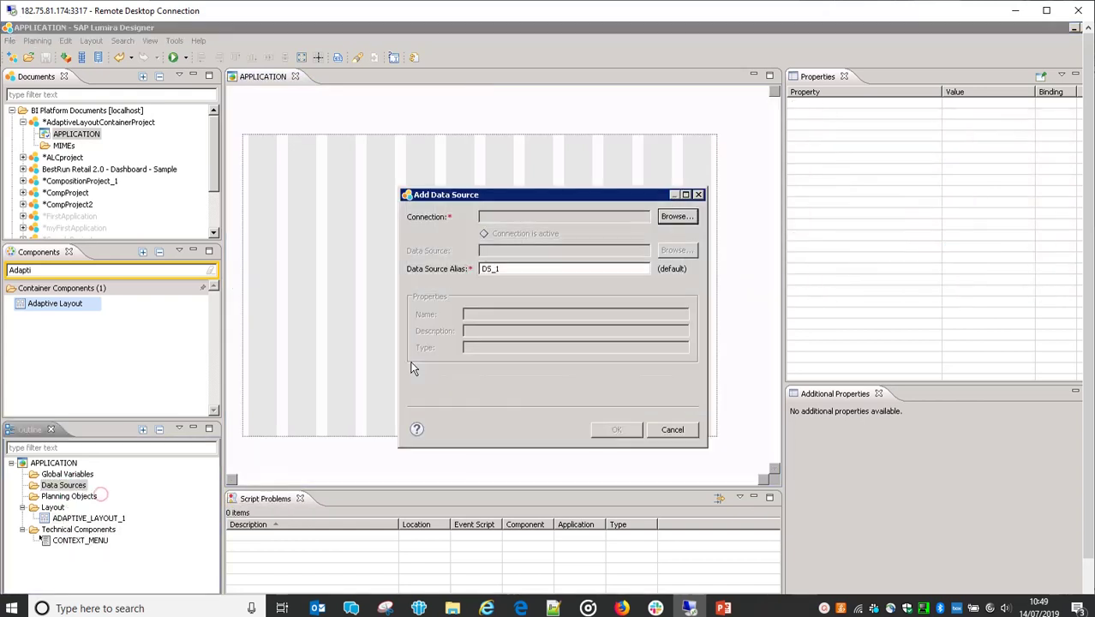
pyautogui.click(684, 219)
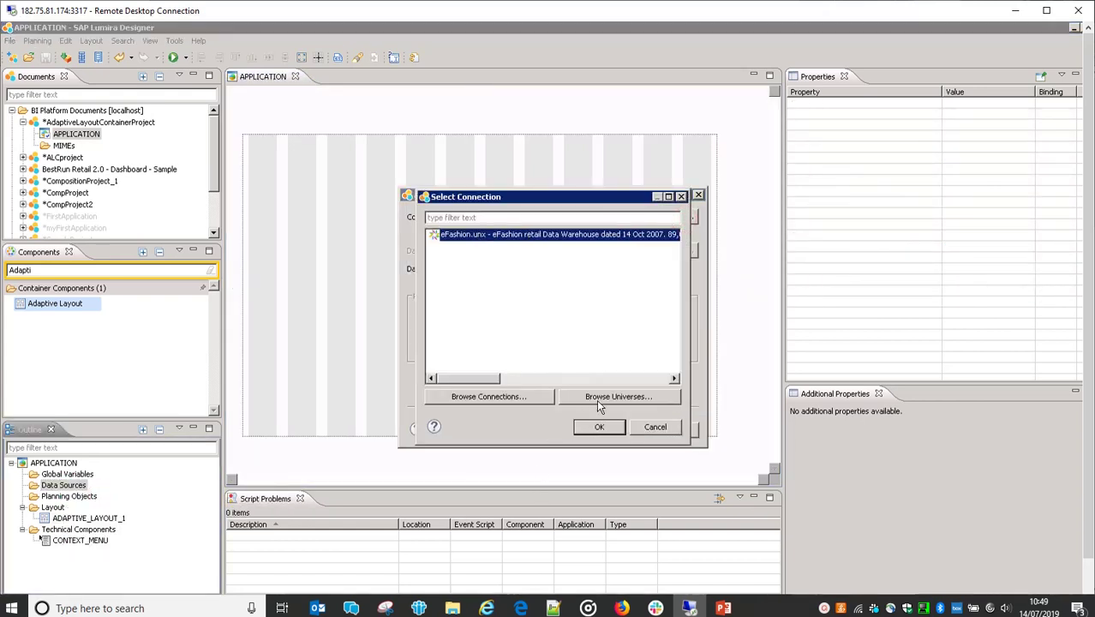
pyautogui.click(599, 427)
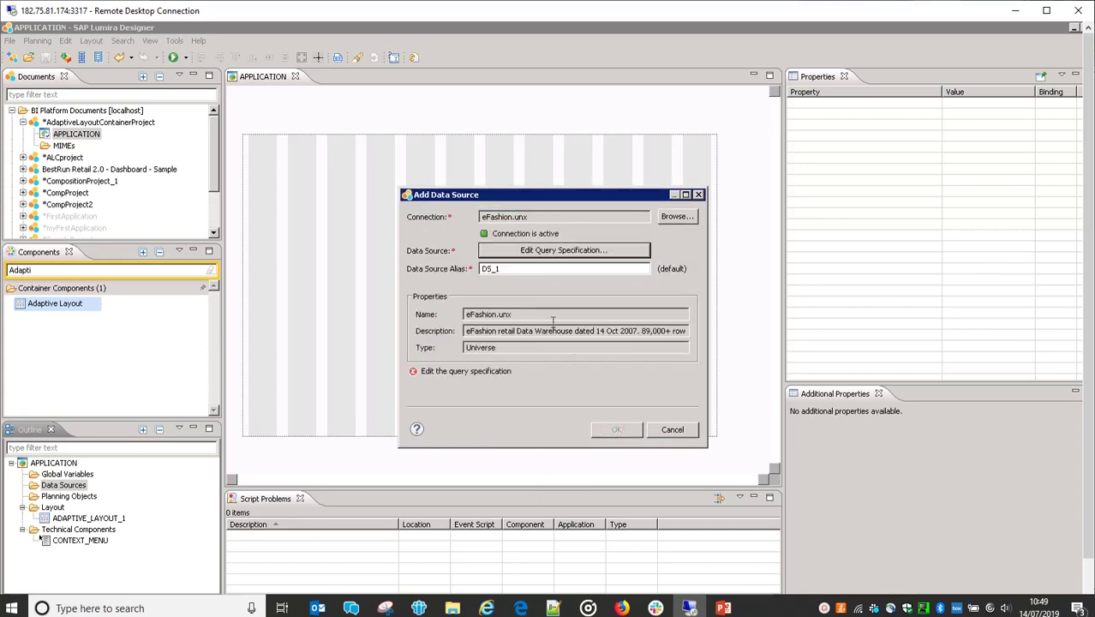
# Define the DS_1 query with State, City and Sales revenue, finish, and save.
pyautogui.click(591, 253)
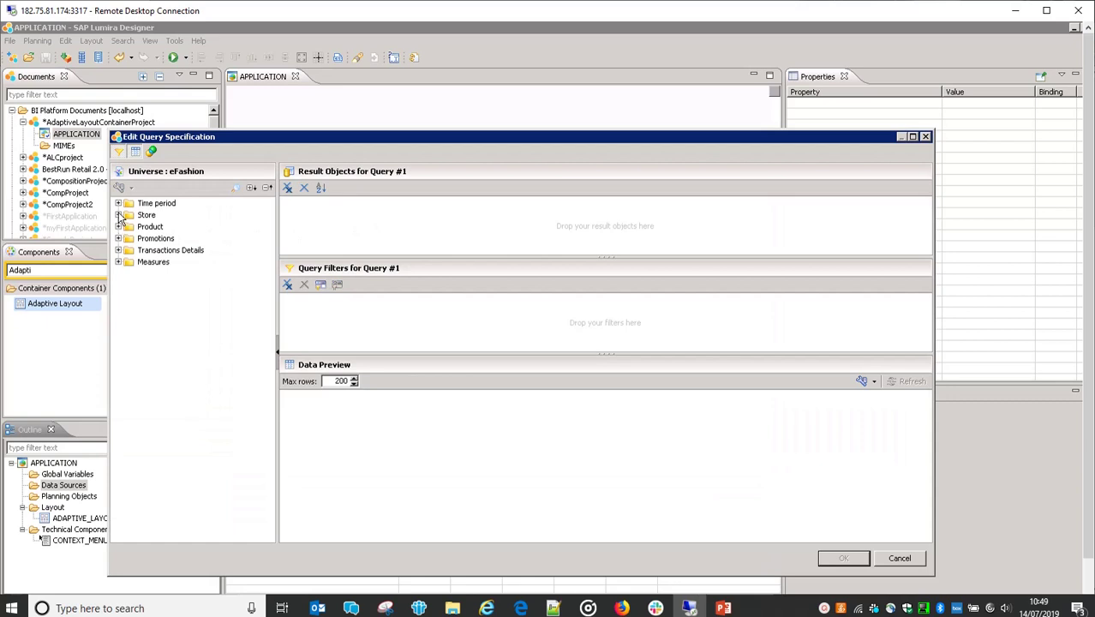
pyautogui.click(119, 215)
pyautogui.doubleClick(157, 226)
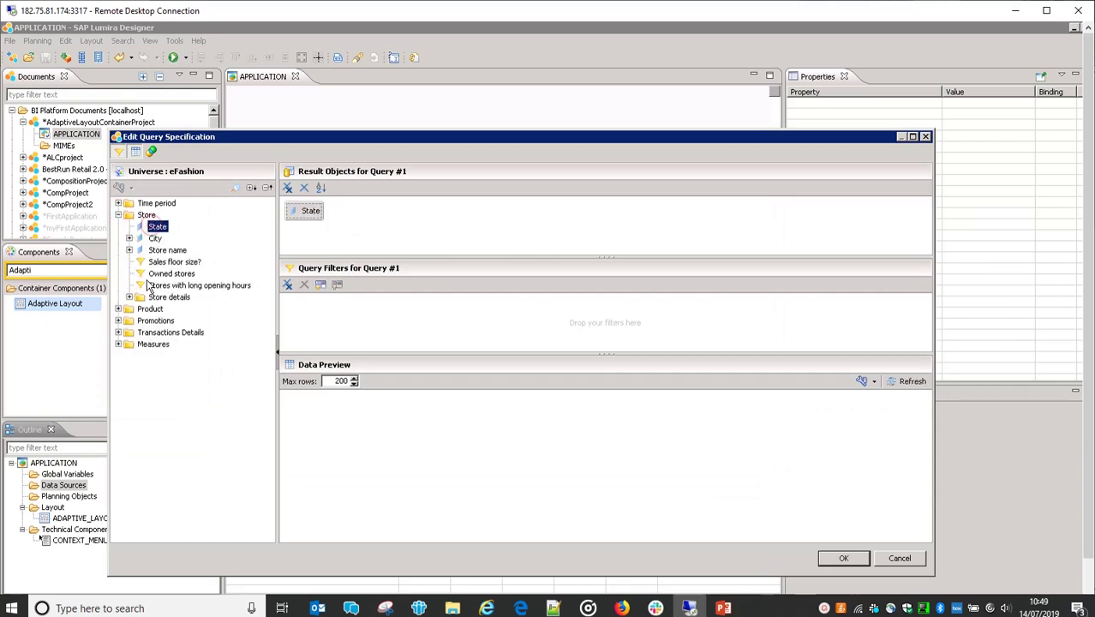
pyautogui.doubleClick(155, 238)
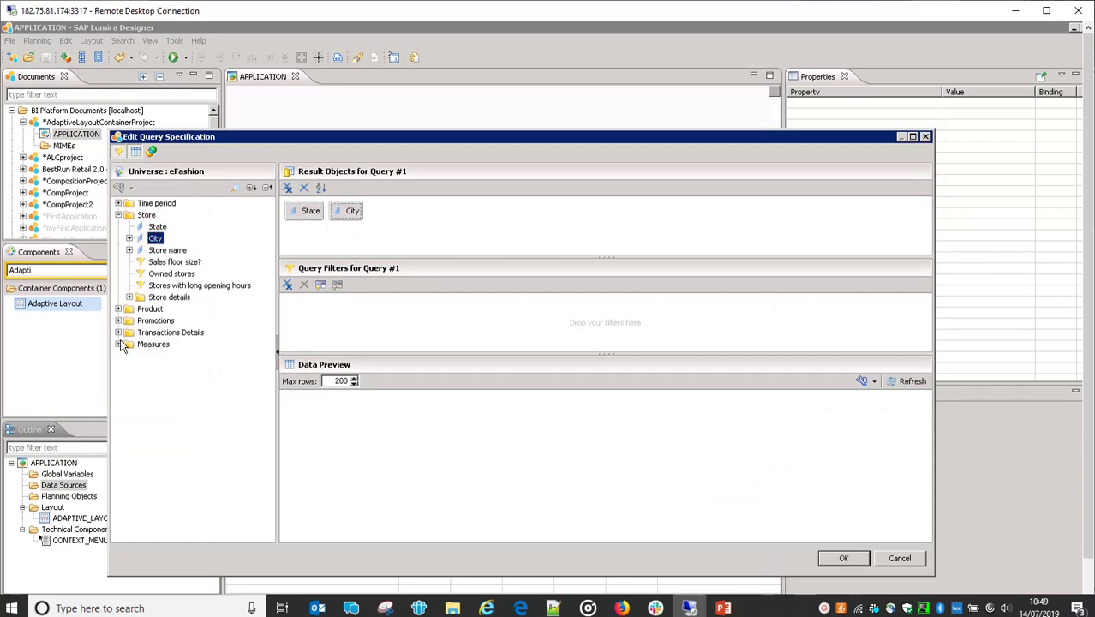
pyautogui.click(119, 344)
pyautogui.doubleClick(156, 355)
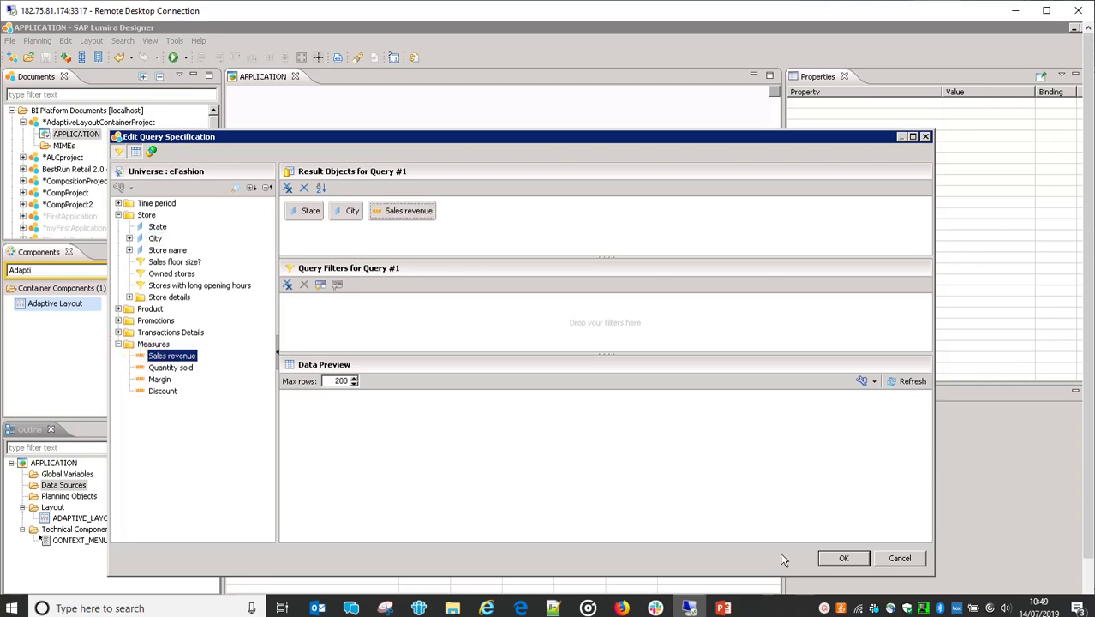
pyautogui.click(835, 558)
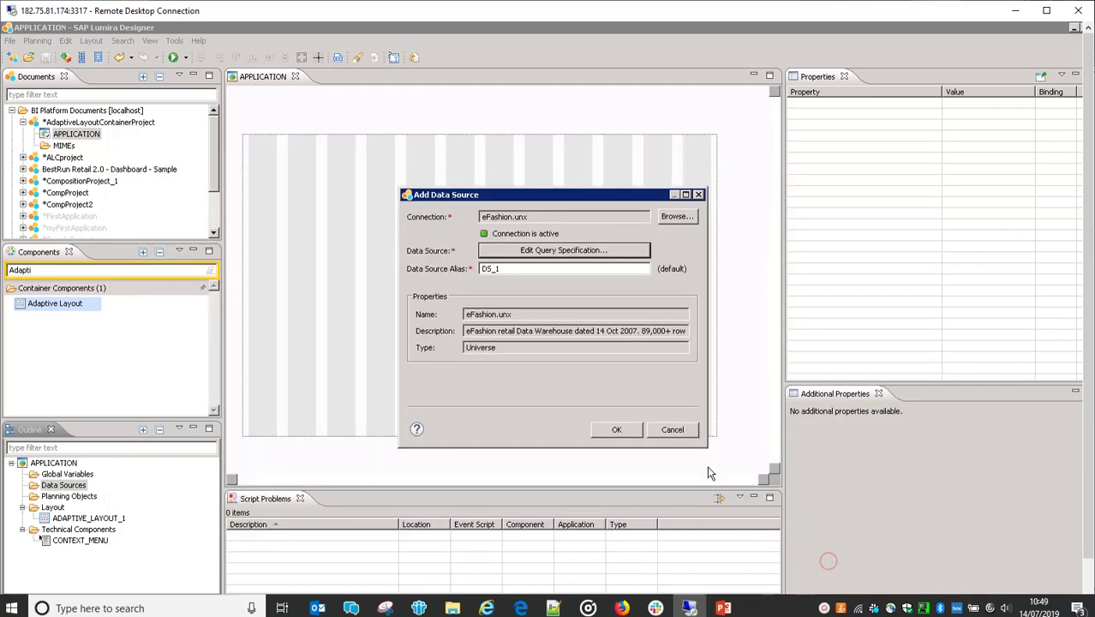
pyautogui.click(617, 429)
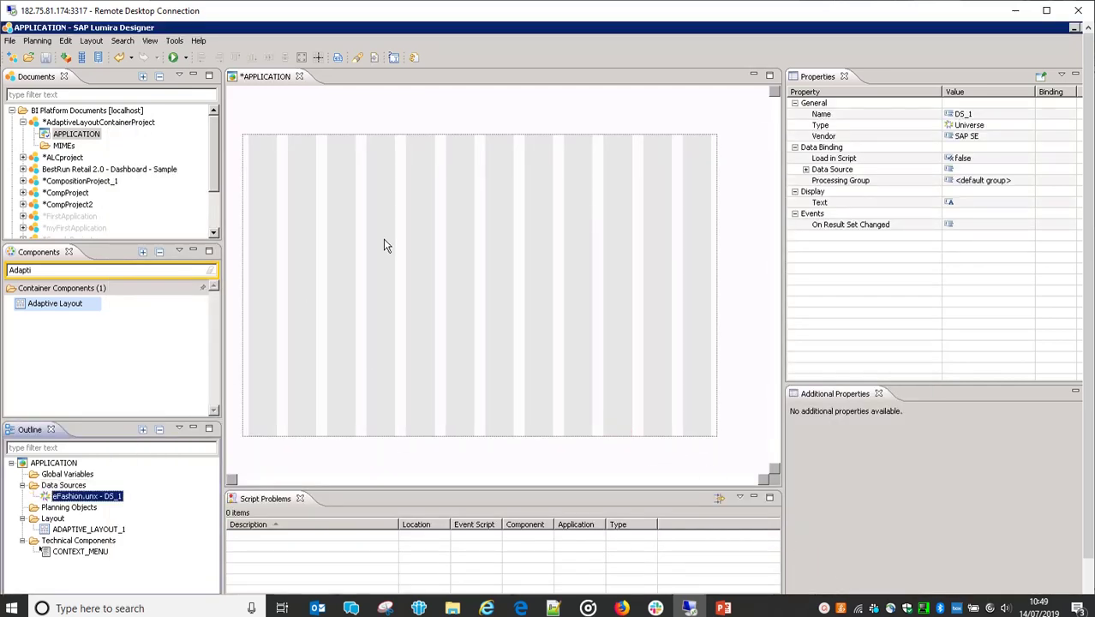
pyautogui.click(47, 58)
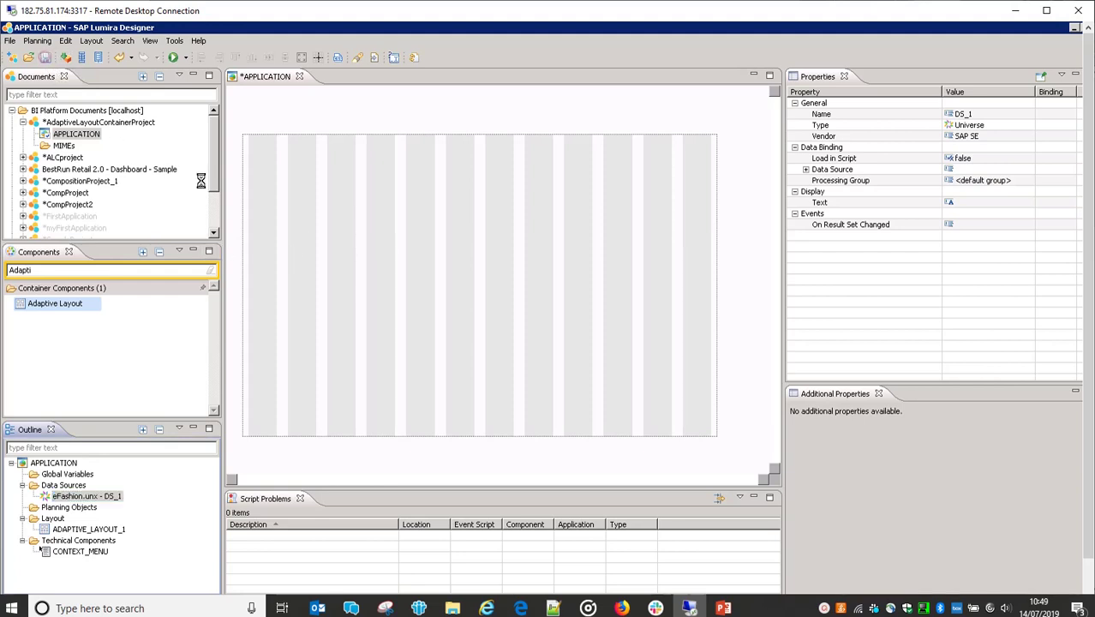
# Select the adaptive layout on the canvas.
pyautogui.click(394, 262)
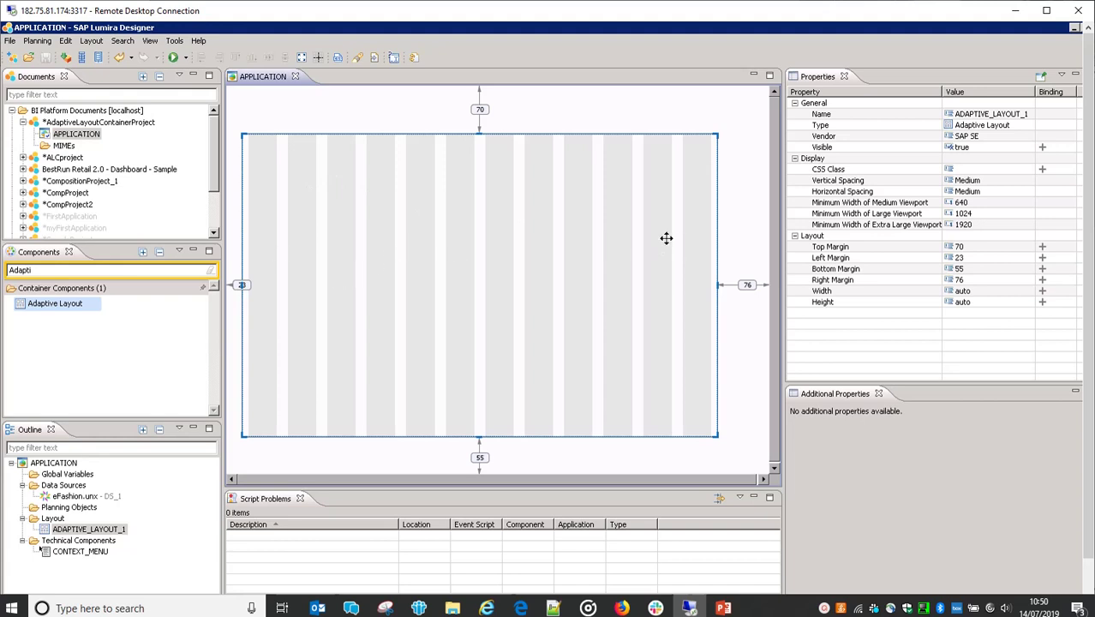
# Add a new block, BLOCK_1, to the adaptive layout.
pyautogui.rightClick(355, 198)
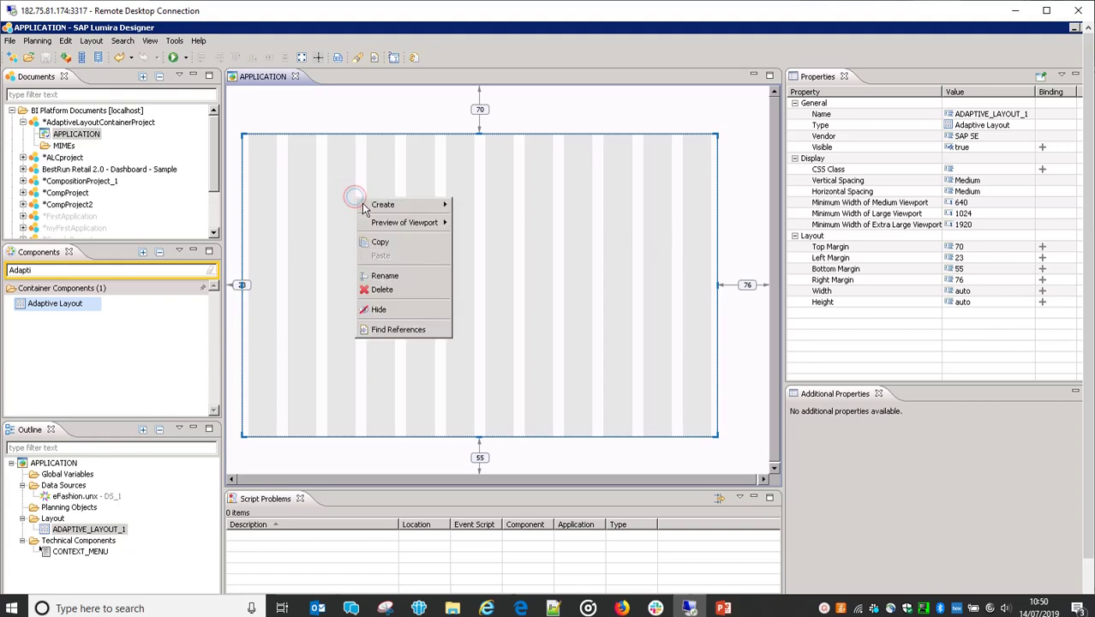
pyautogui.moveTo(377, 205)
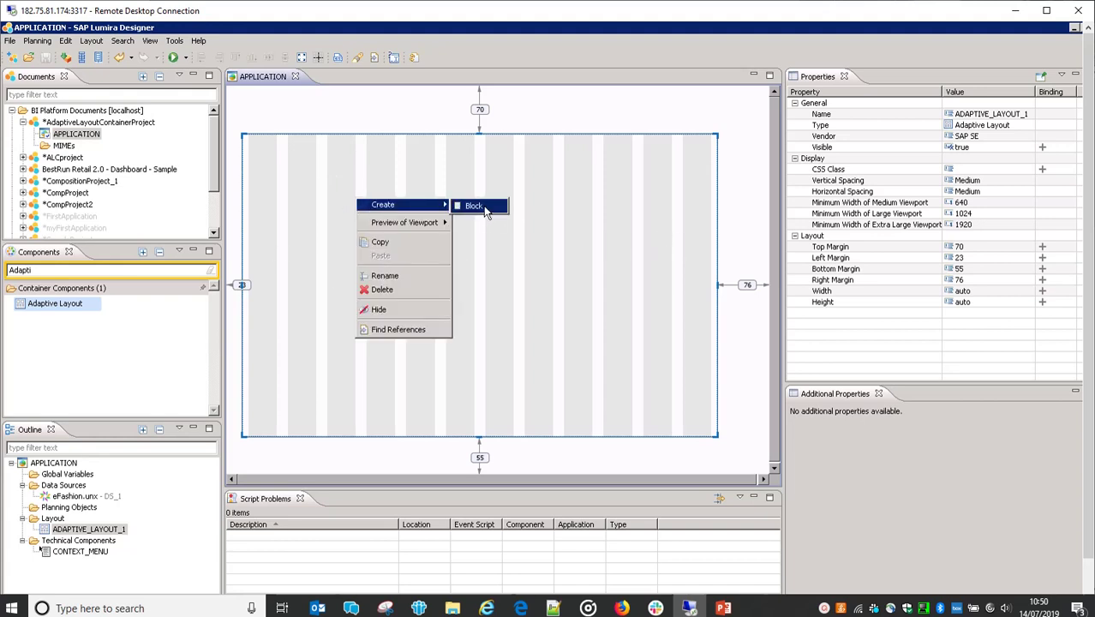
pyautogui.click(478, 206)
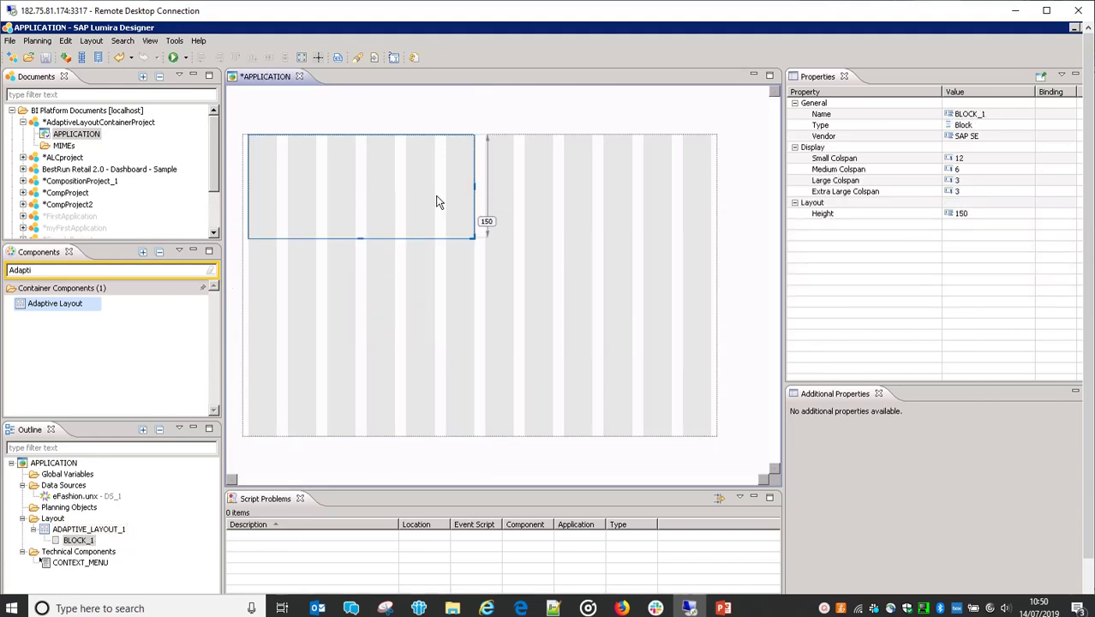
pyautogui.moveTo(474, 188); pyautogui.dragTo(569, 209)
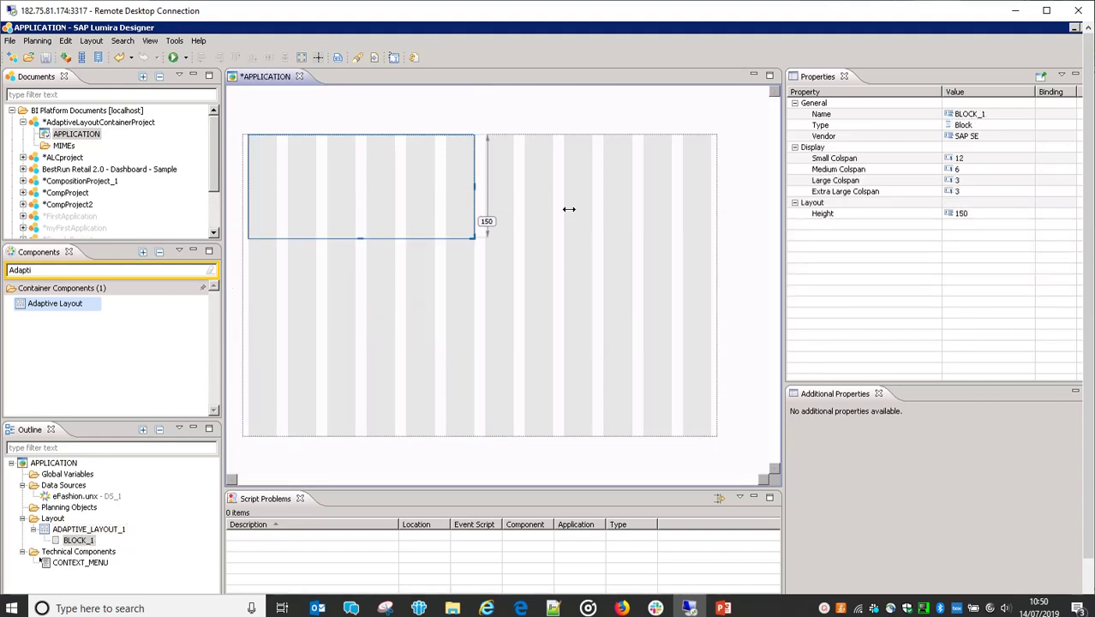
# Preview at Small viewport and stretch BLOCK_1 across the full layout width (Colspan 12).
pyautogui.rightClick(569, 209)
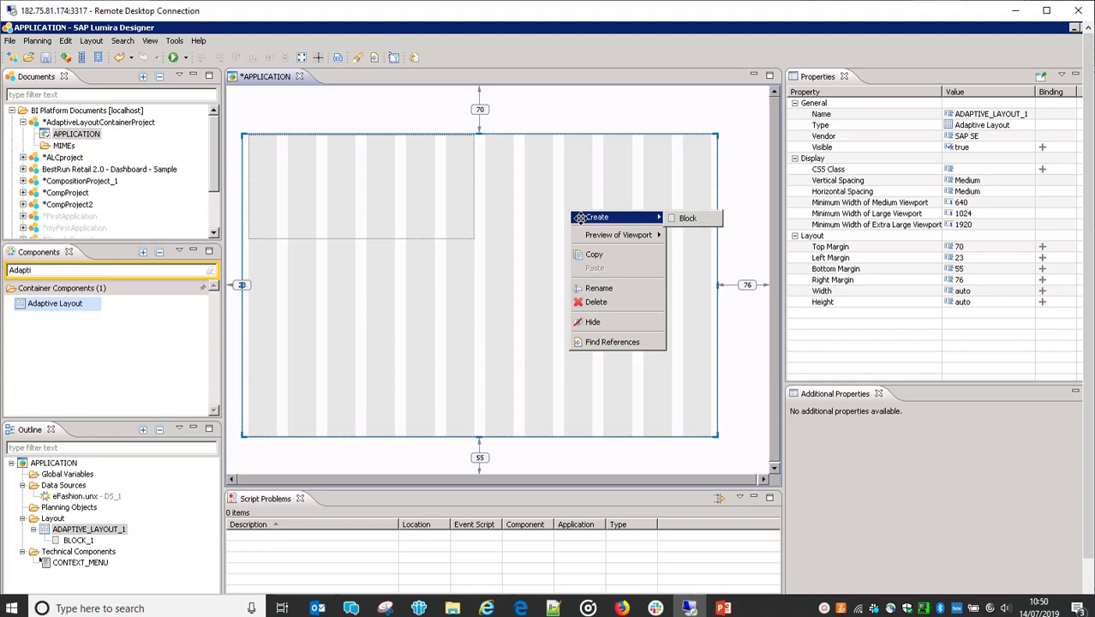
pyautogui.moveTo(591, 235)
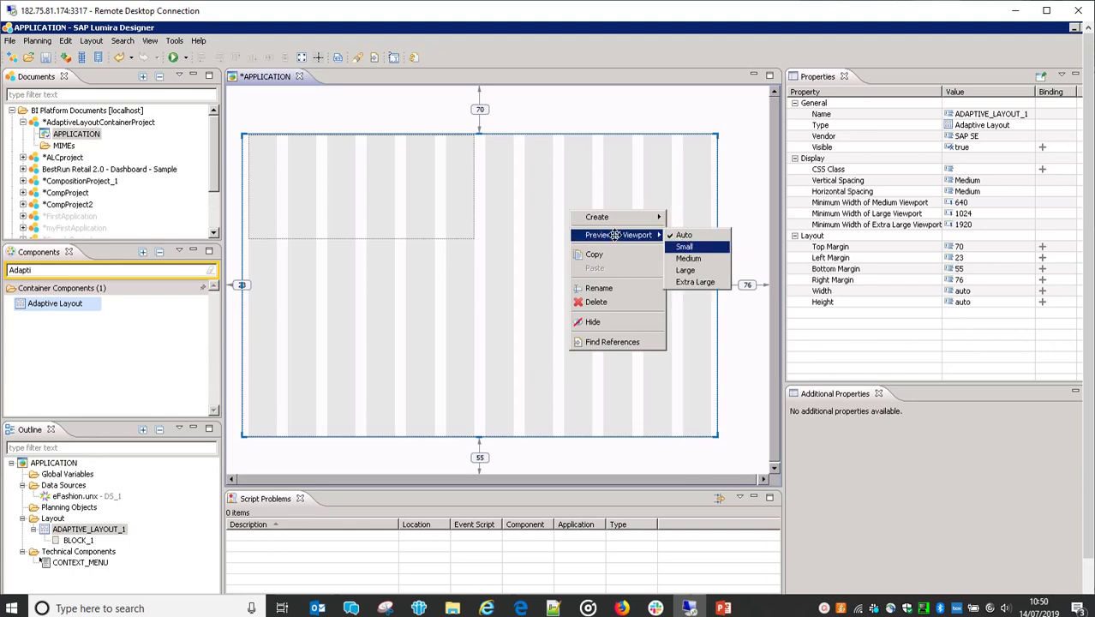
pyautogui.click(498, 291)
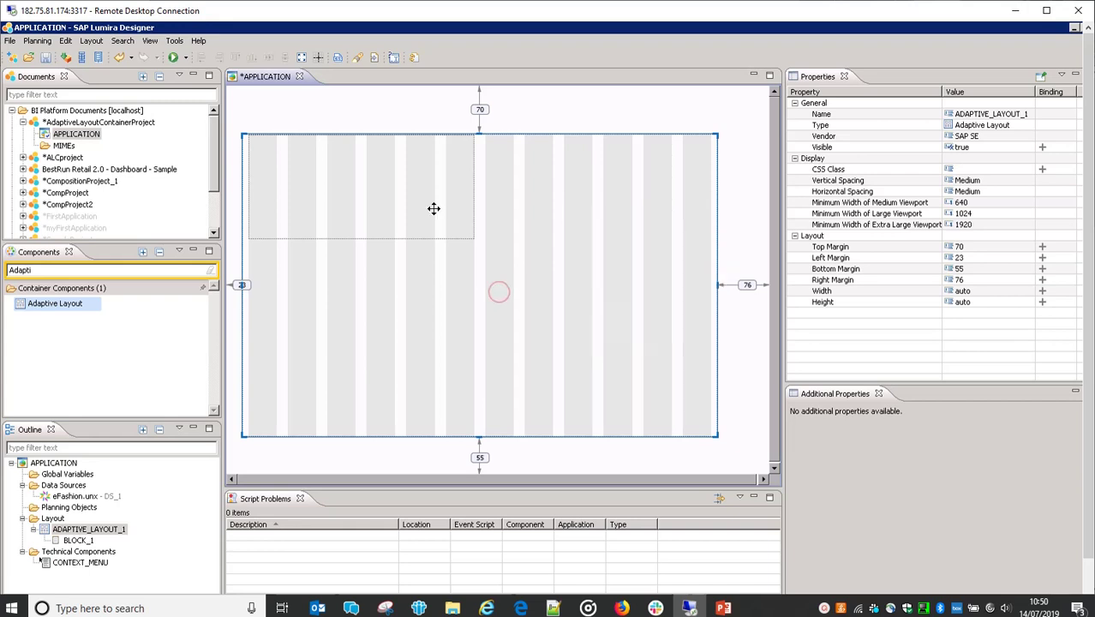
pyautogui.click(433, 209)
pyautogui.moveTo(474, 186); pyautogui.dragTo(711, 186)
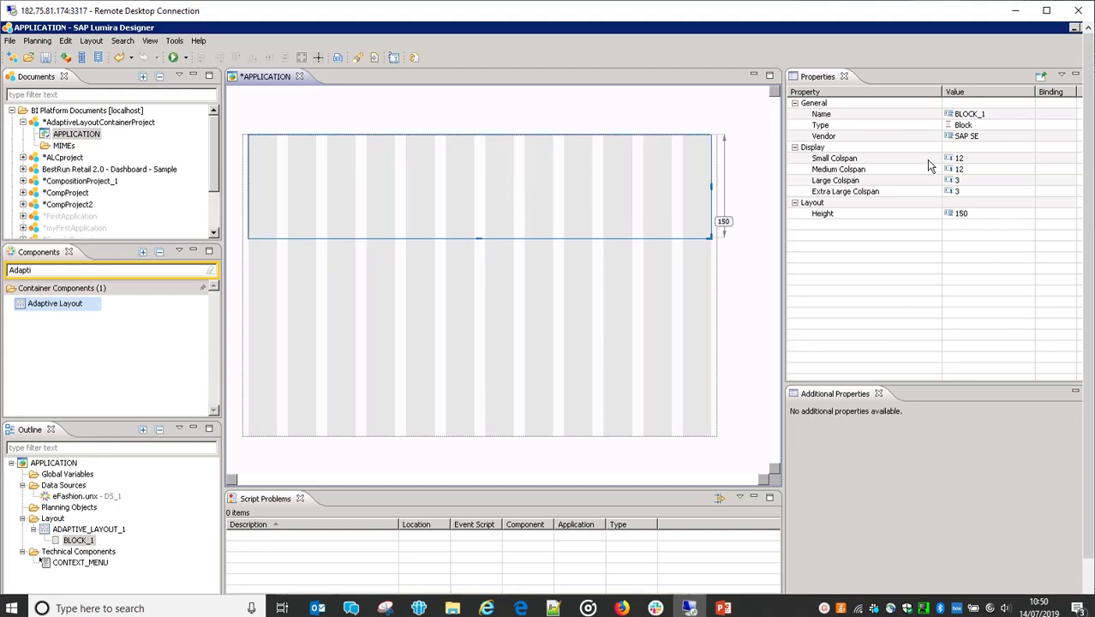
# Preview at Medium viewport, check BLOCK_1's column spans, then filter components for Chart.
pyautogui.click(539, 299)
pyautogui.rightClick(540, 298)
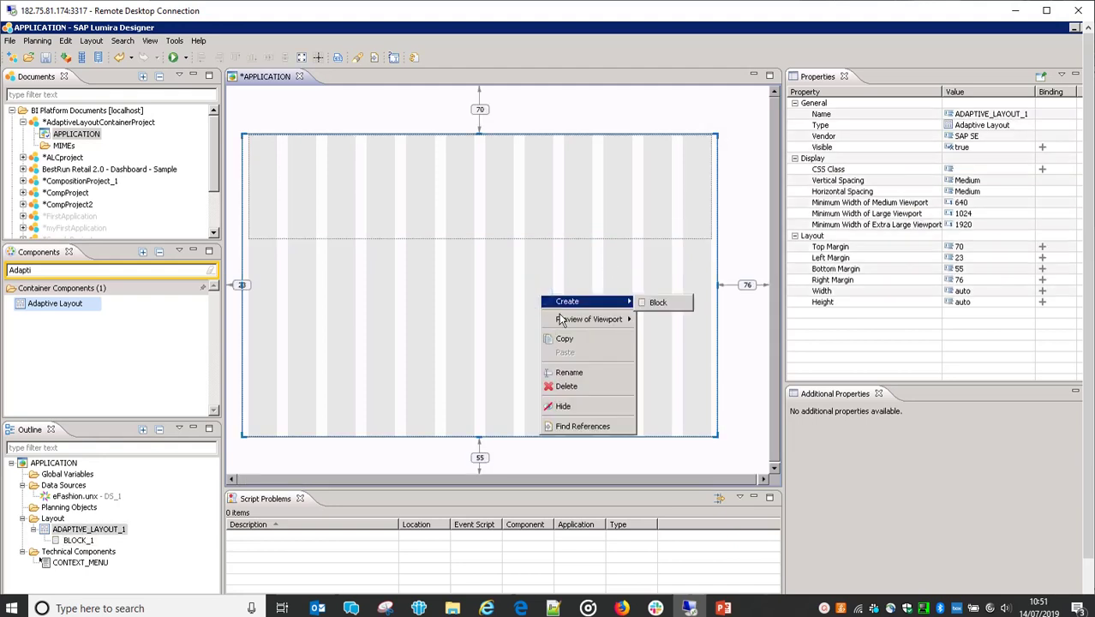
pyautogui.moveTo(565, 319)
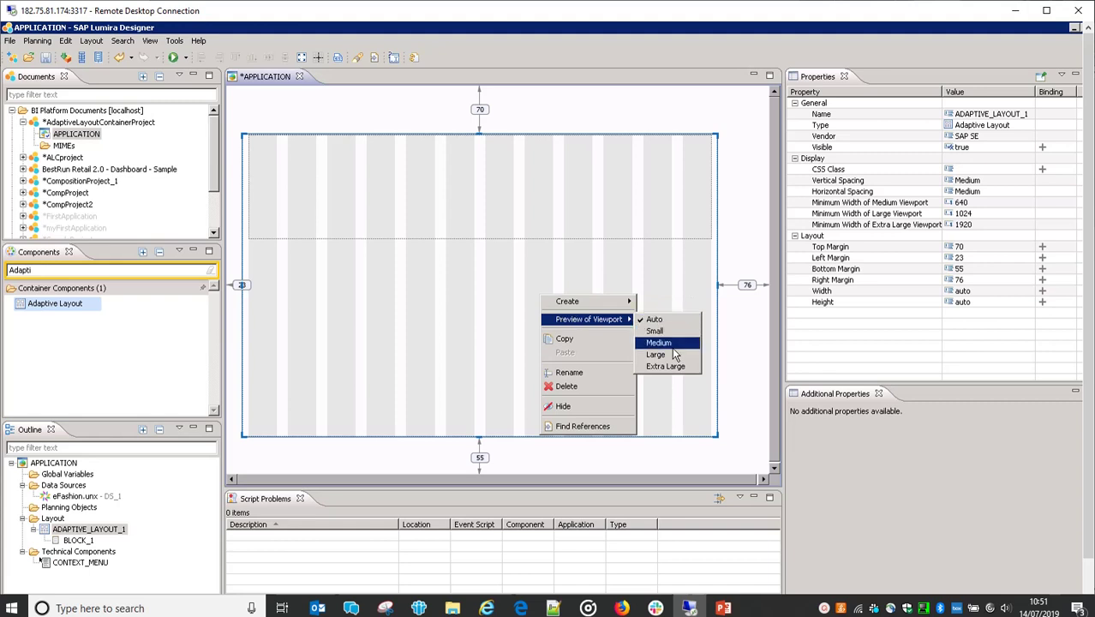
pyautogui.click(461, 285)
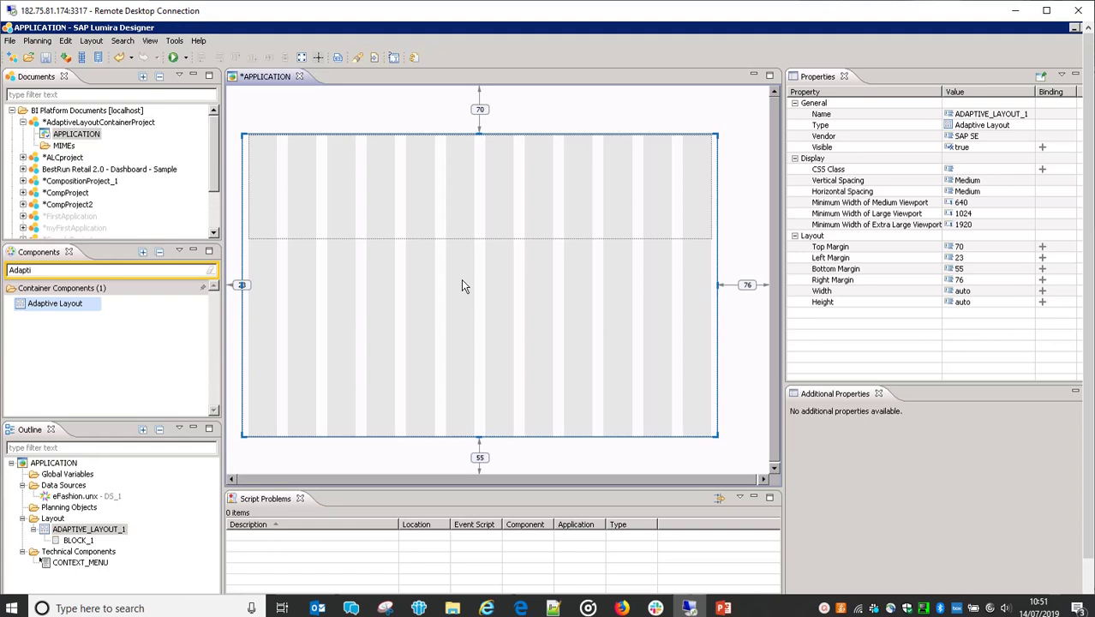
pyautogui.click(423, 222)
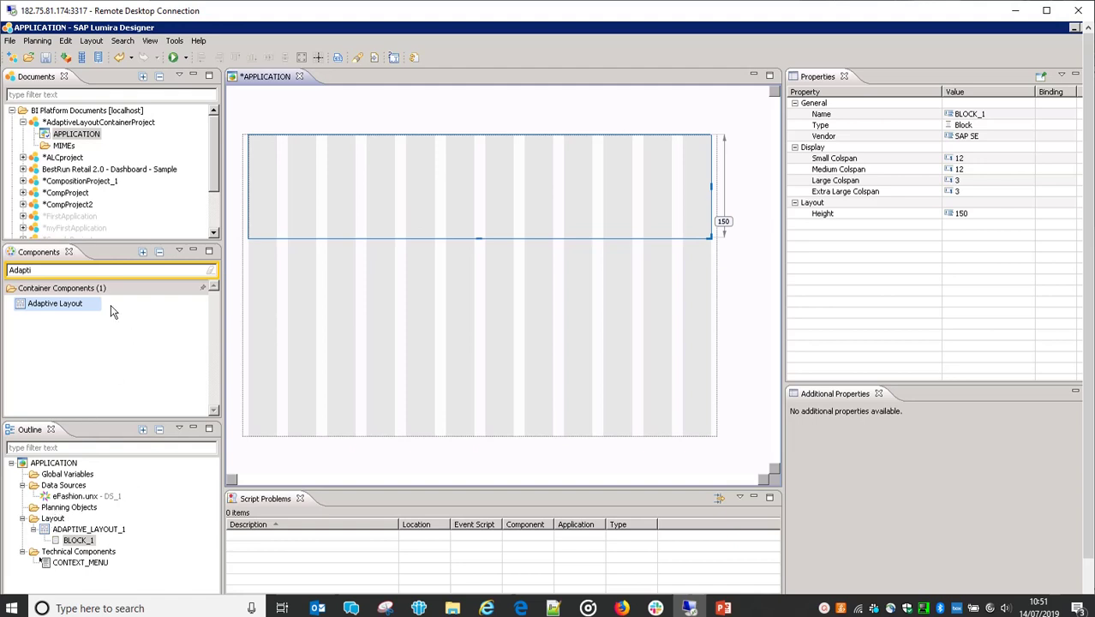
pyautogui.doubleClick(88, 274)
pyautogui.write('Cha')
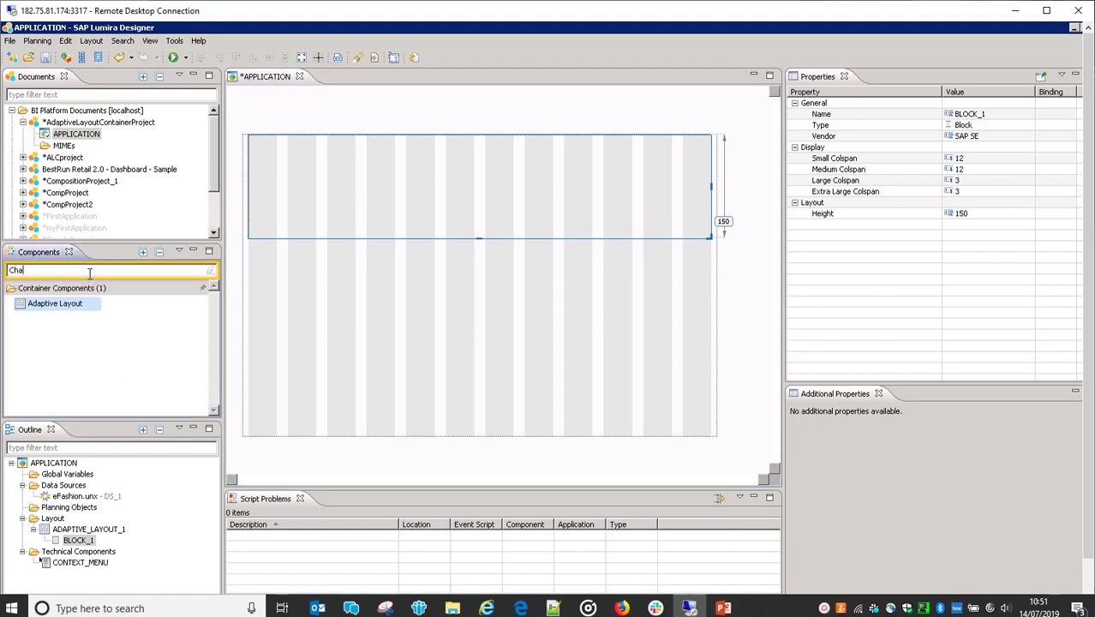
pyautogui.write('rt')
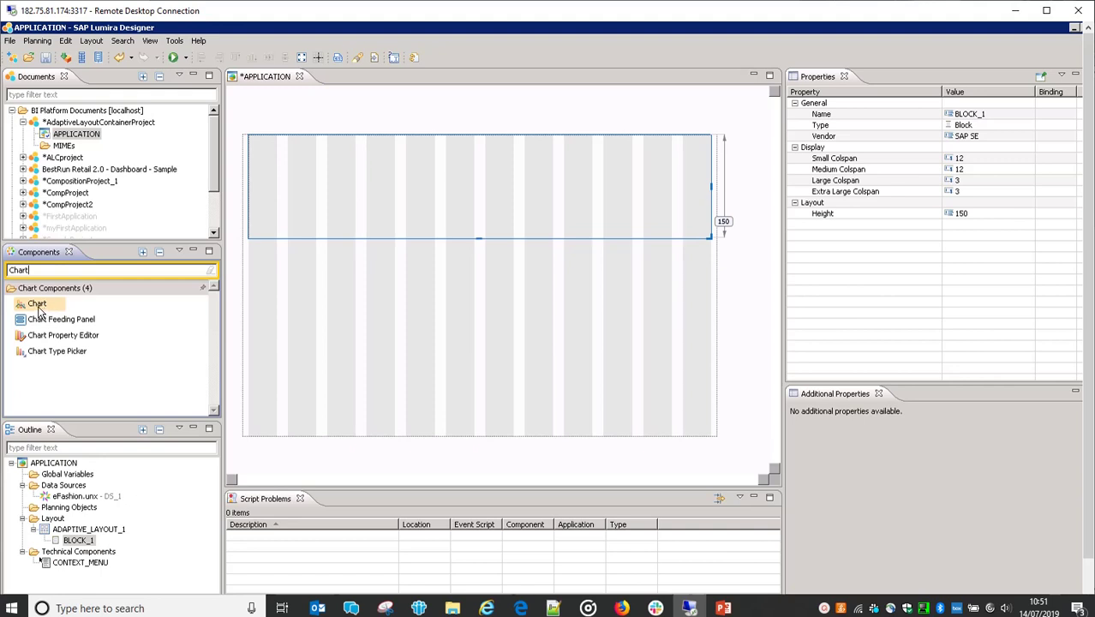
# Place CHART_1 at BLOCK_1's top-left and size it to 593 wide, 141 high.
pyautogui.moveTo(39, 313); pyautogui.dragTo(313, 176)
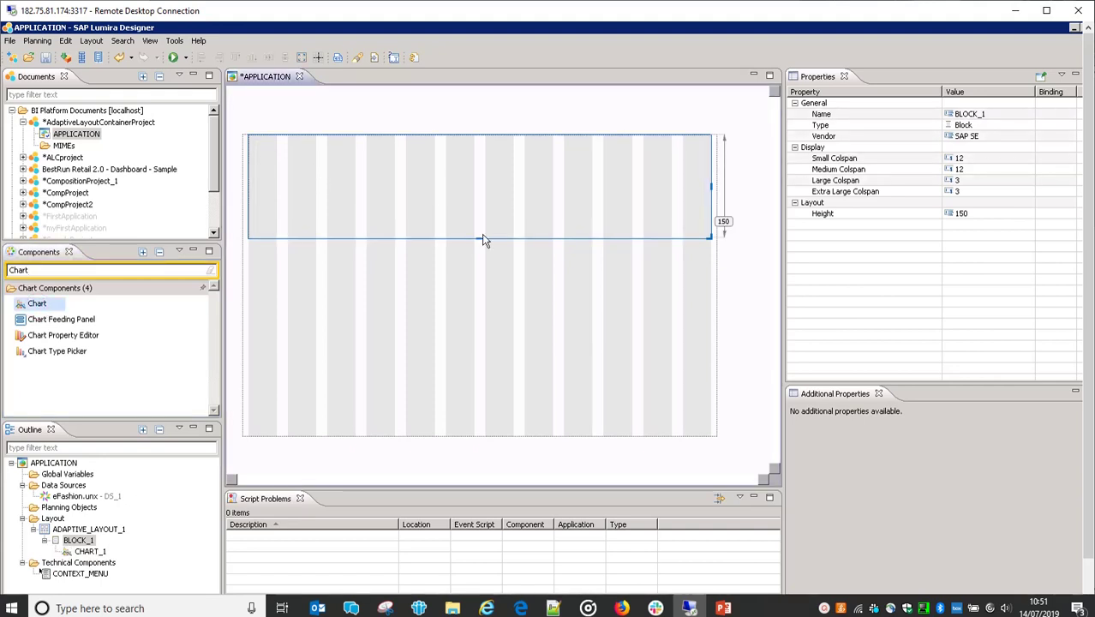
pyautogui.click(421, 183)
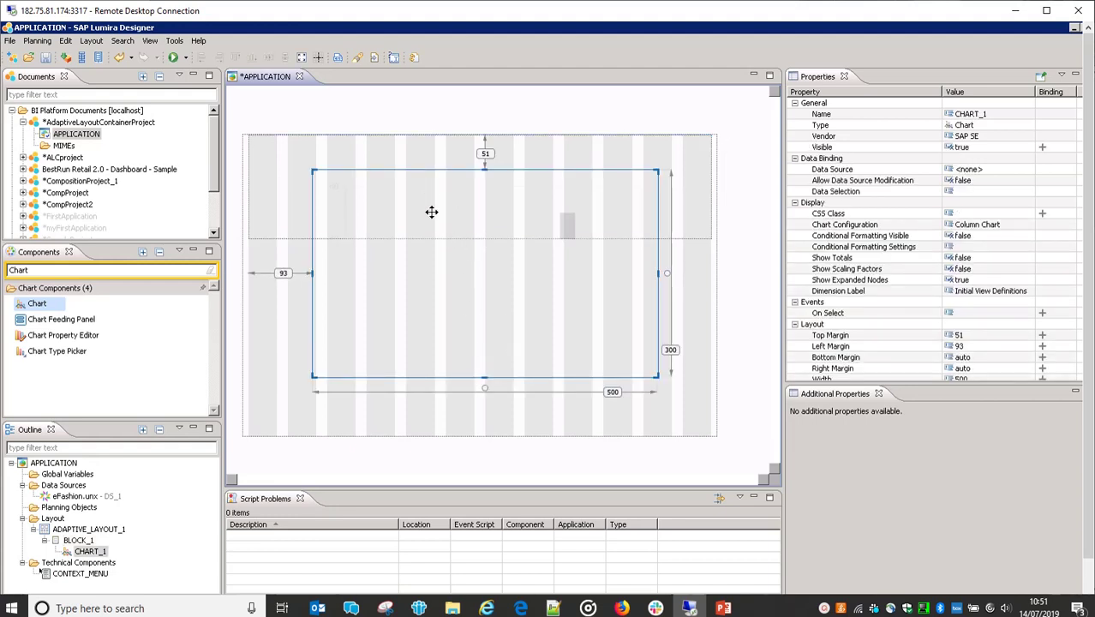
pyautogui.moveTo(431, 211); pyautogui.dragTo(373, 178)
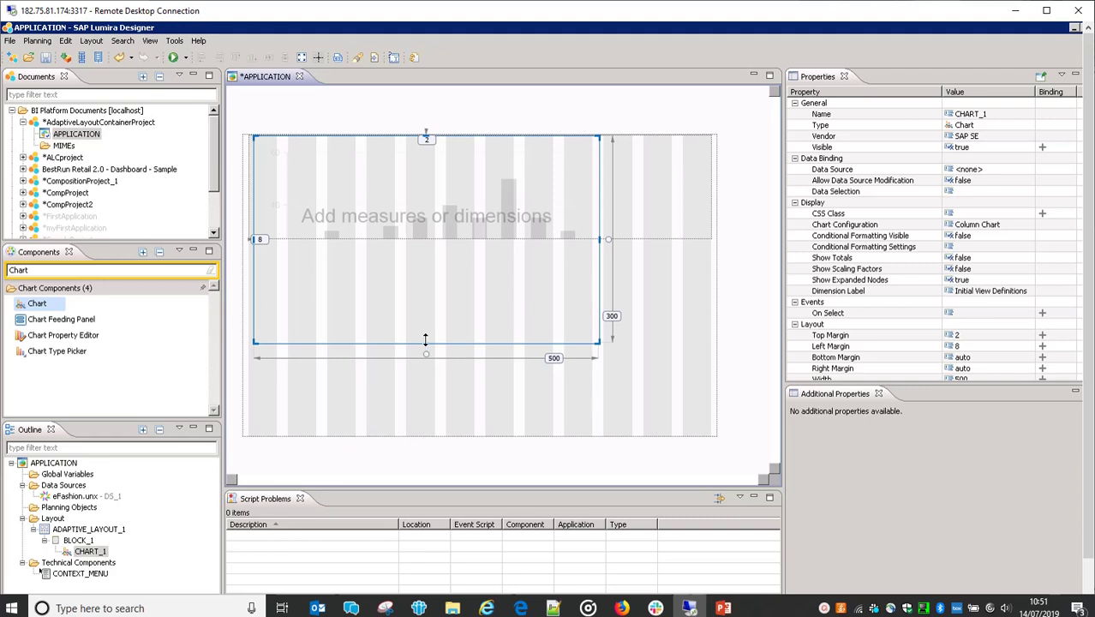
pyautogui.moveTo(425, 340); pyautogui.dragTo(434, 241)
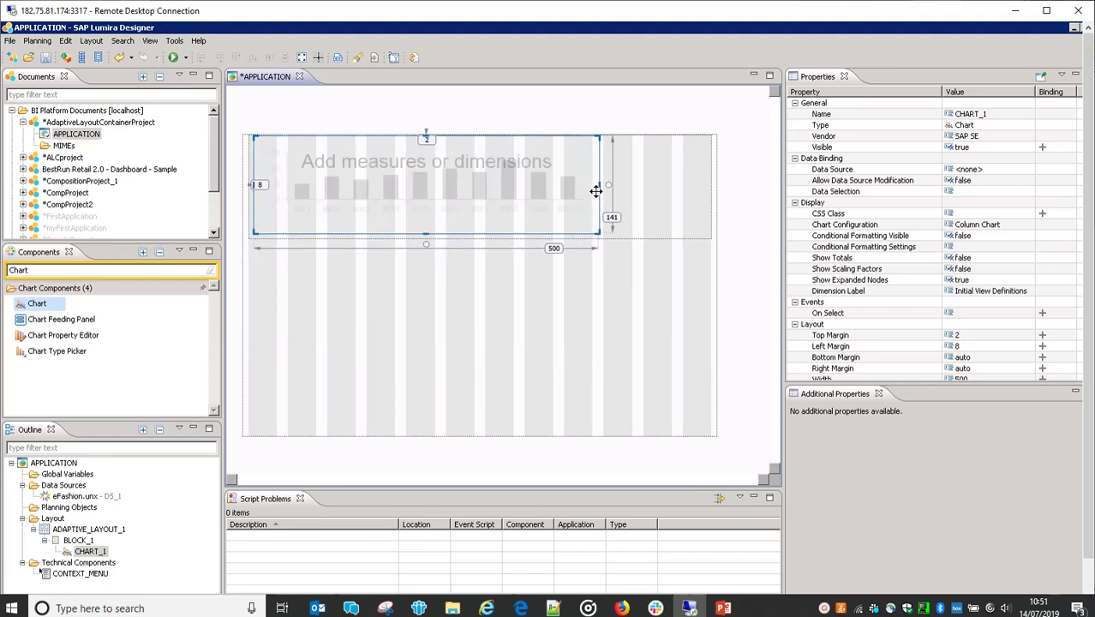
pyautogui.moveTo(650, 187); pyautogui.dragTo(712, 187)
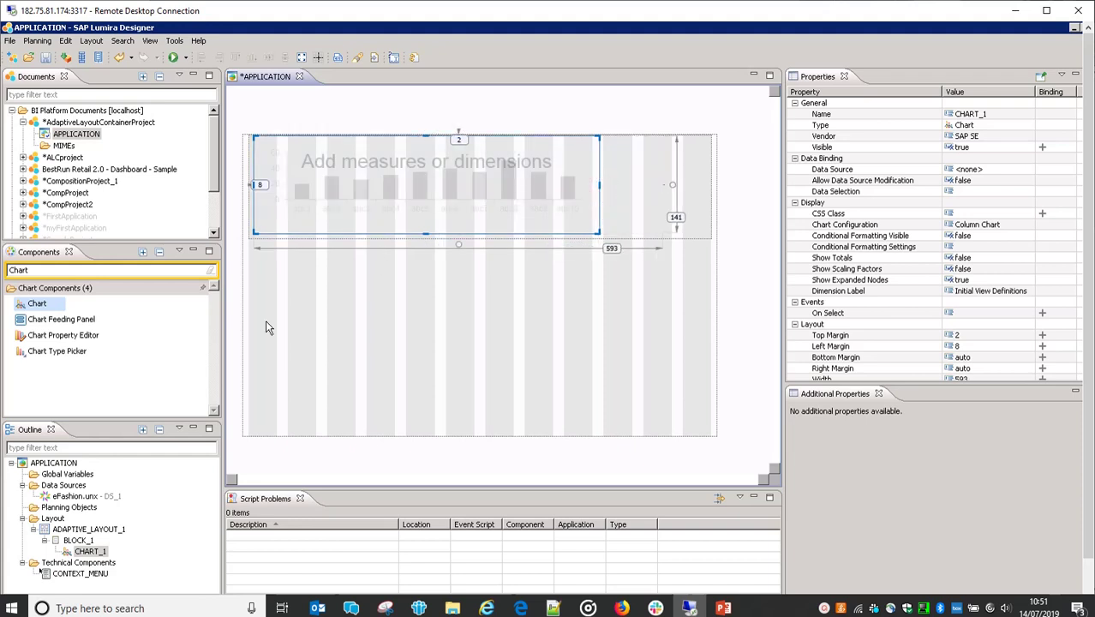
# Set DS_1's initial view to City and State in the rows.
pyautogui.click(76, 501)
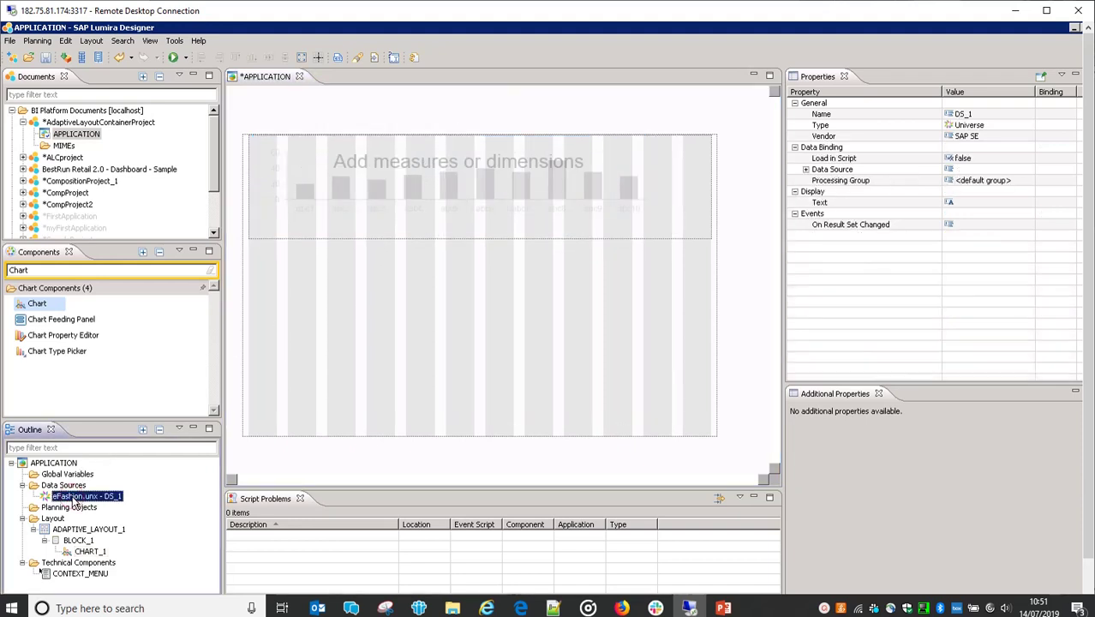
pyautogui.rightClick(76, 501)
pyautogui.click(110, 455)
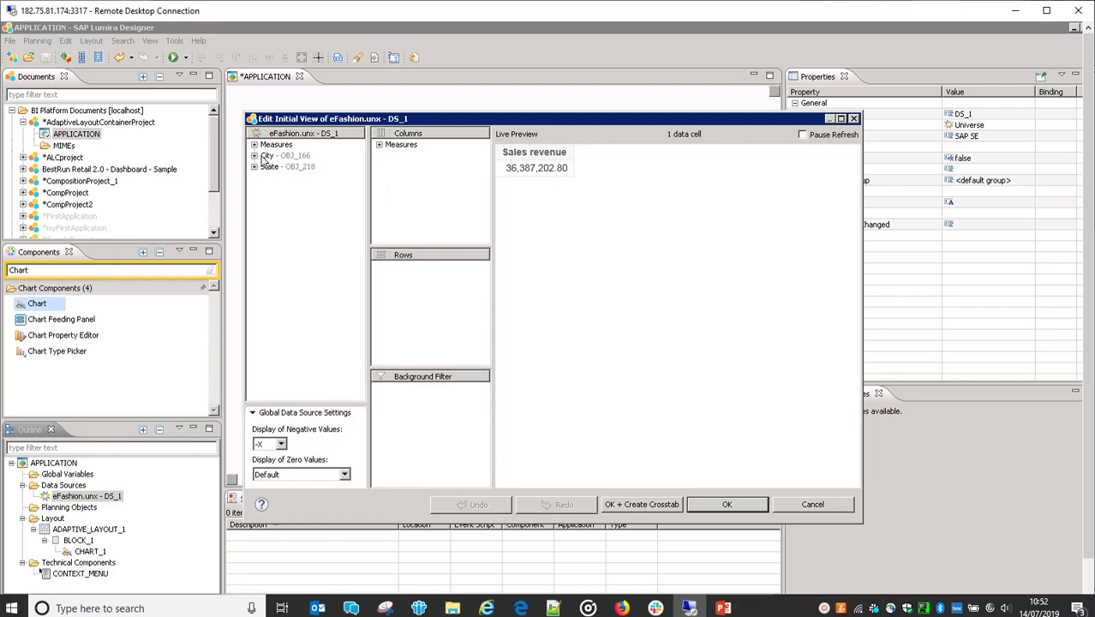
pyautogui.moveTo(272, 157); pyautogui.dragTo(412, 270)
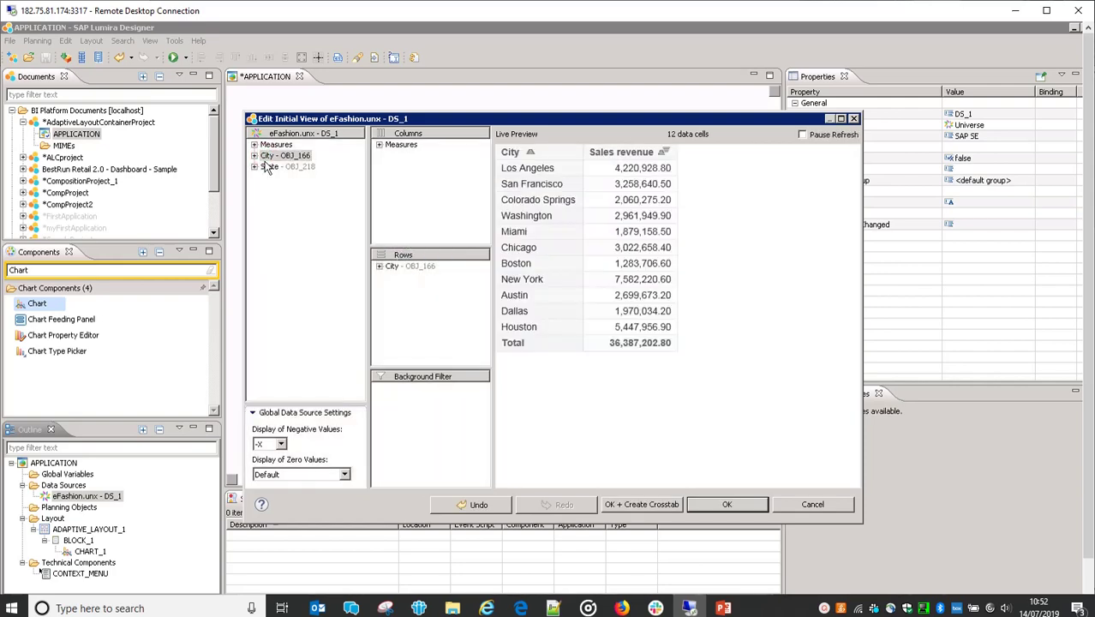
pyautogui.moveTo(267, 167); pyautogui.dragTo(410, 299)
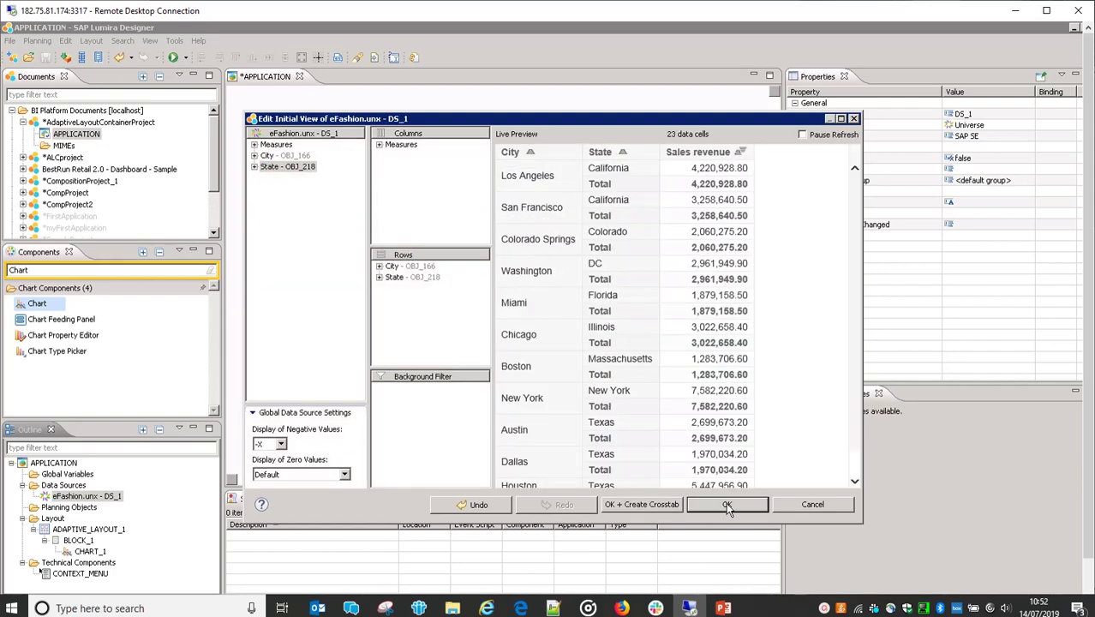
pyautogui.click(726, 505)
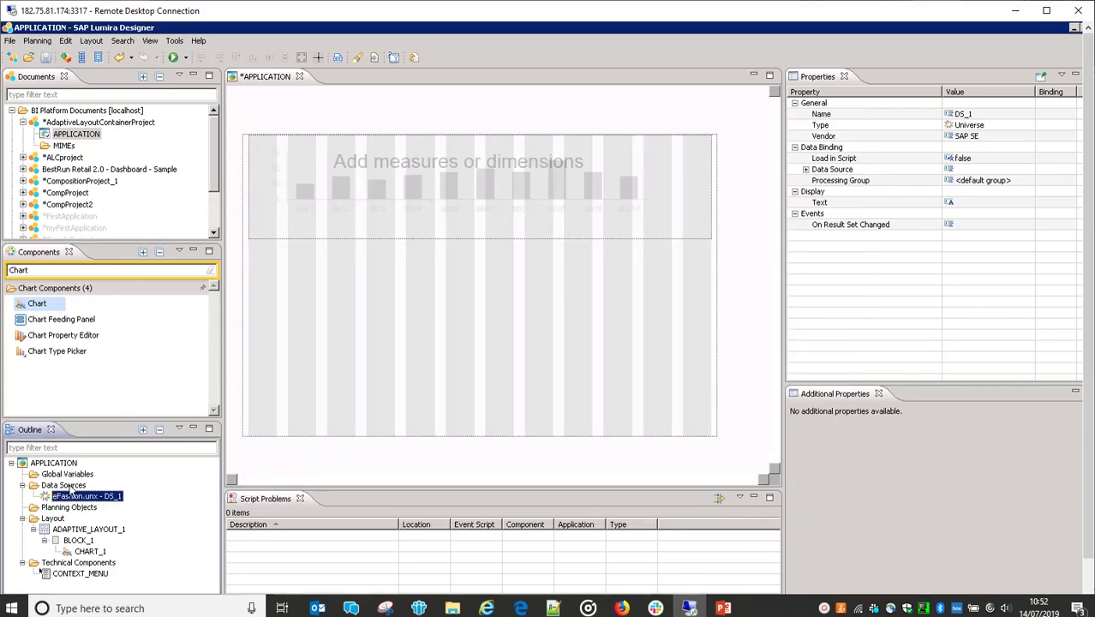
# Bind DS_1 to CHART_1 and save the application.
pyautogui.moveTo(72, 500); pyautogui.dragTo(387, 199)
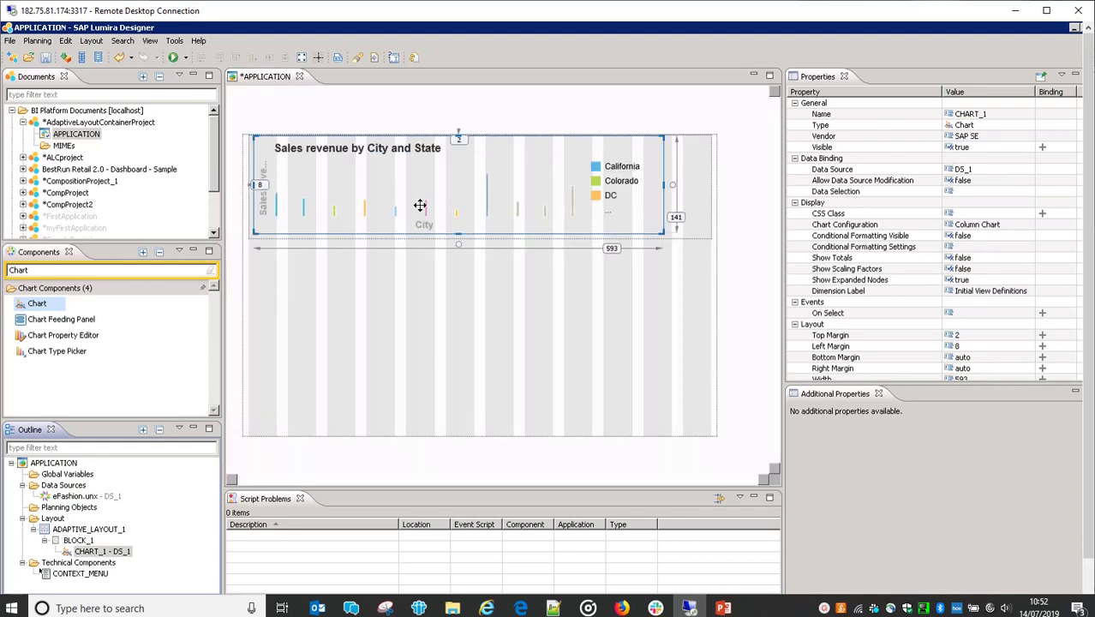
pyautogui.click(391, 182)
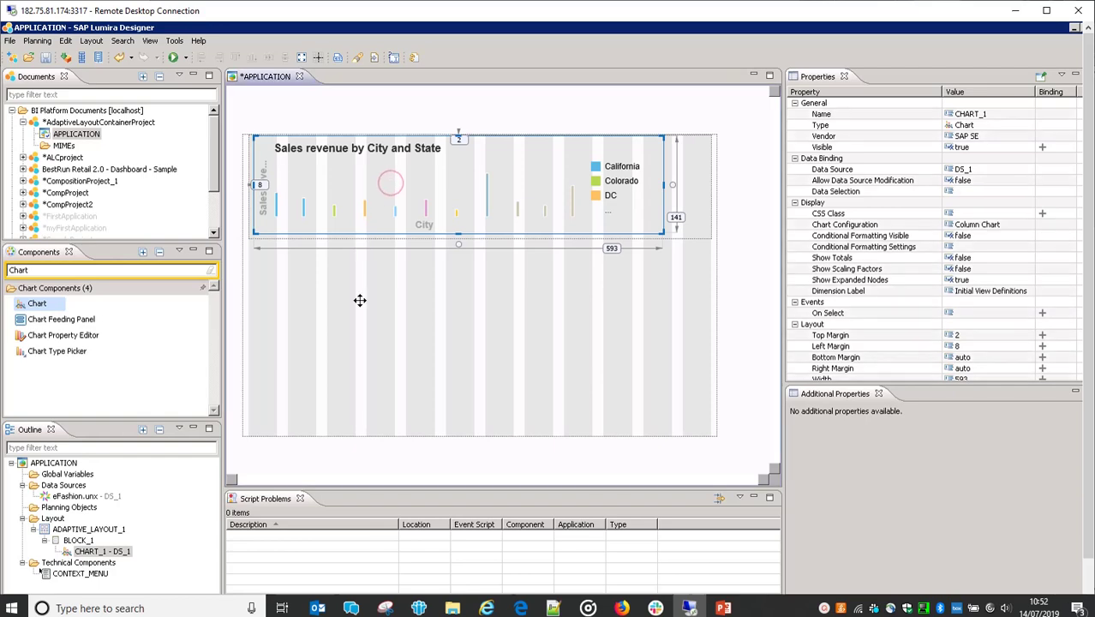
pyautogui.click(359, 300)
pyautogui.click(436, 221)
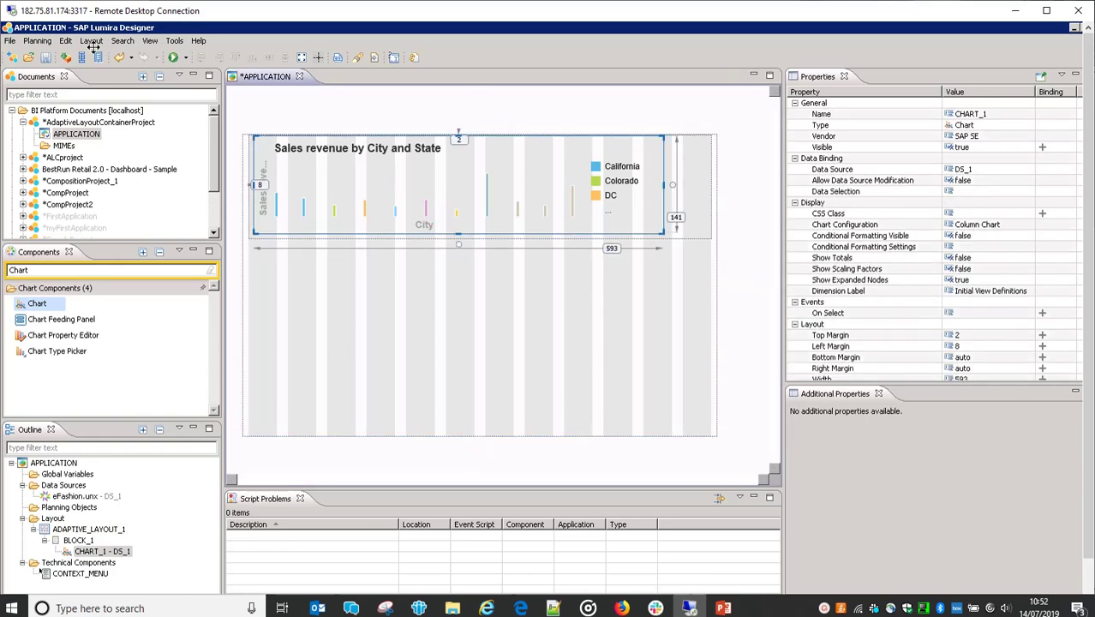
pyautogui.click(48, 59)
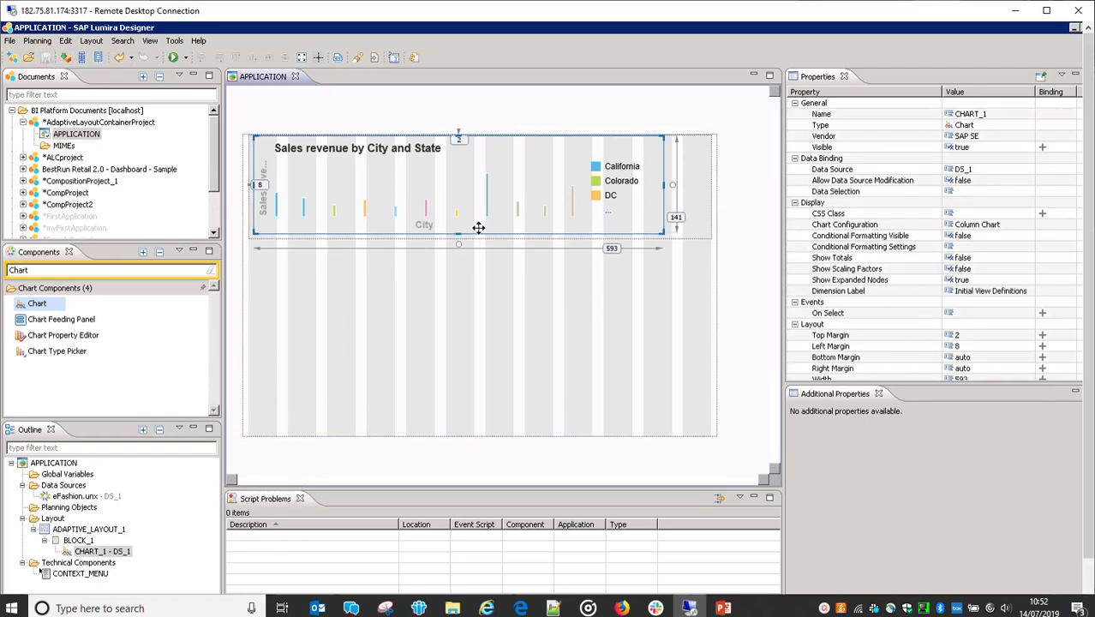
# Run the app locally in Chrome, check the Sales revenue by City and State chart, then close it.
pyautogui.click(185, 58)
pyautogui.click(201, 74)
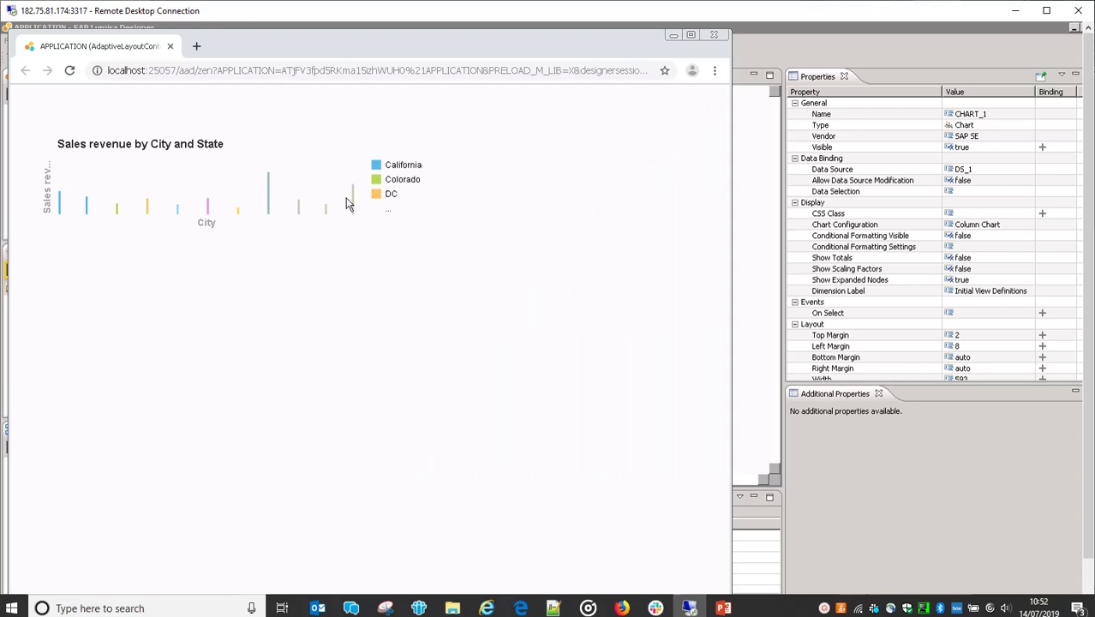
pyautogui.click(204, 198)
pyautogui.click(171, 47)
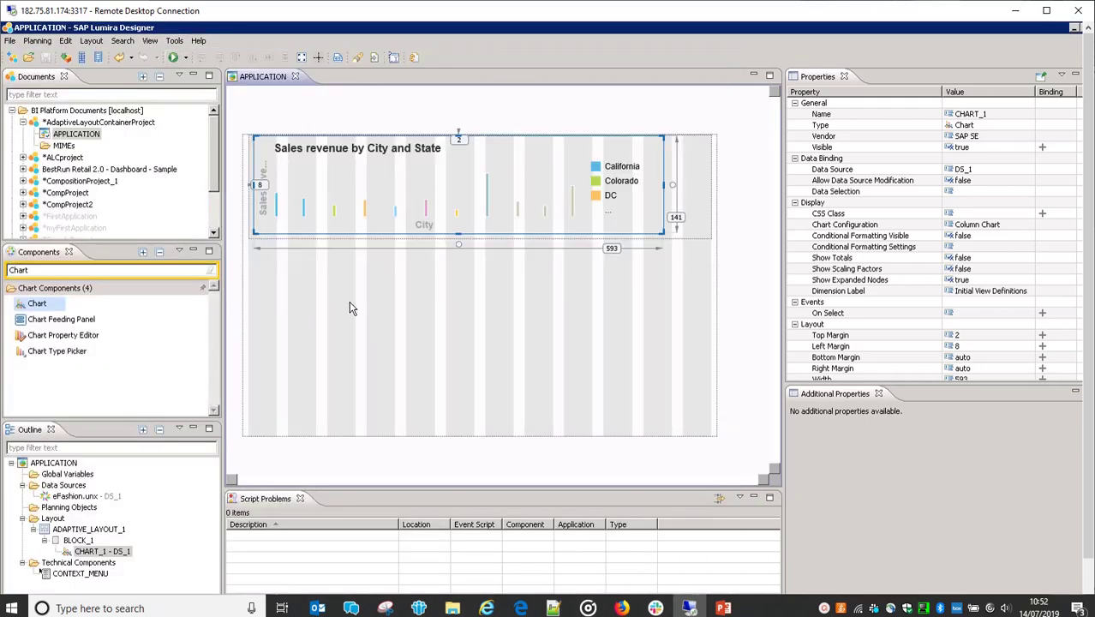
# Add a second block, BLOCK_2, below BLOCK_1 in the adaptive layout.
pyautogui.click(410, 326)
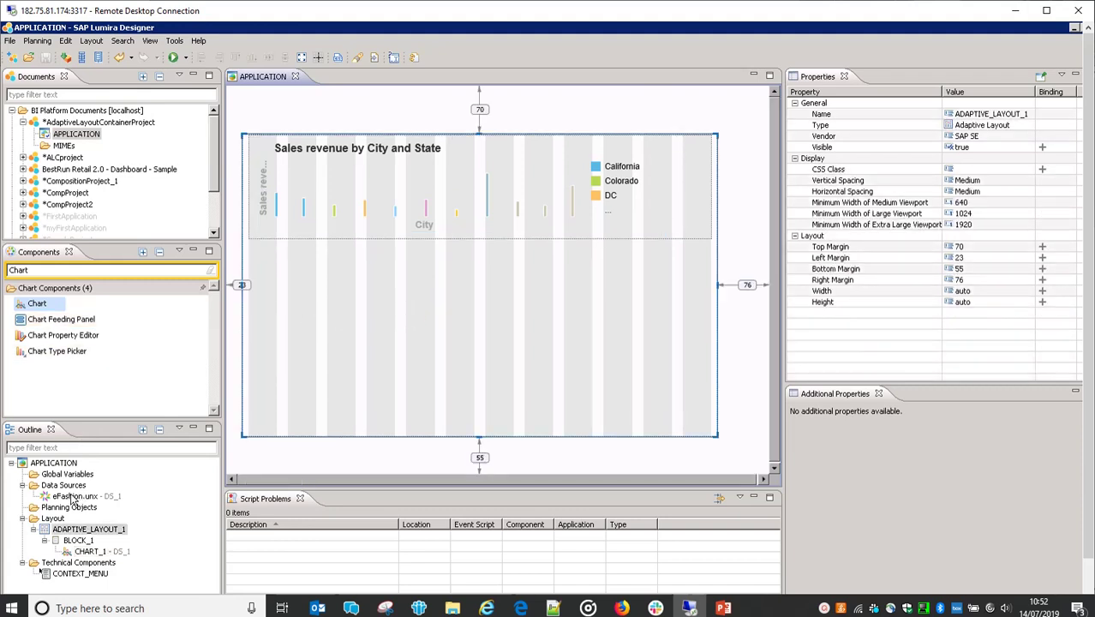
pyautogui.rightClick(310, 325)
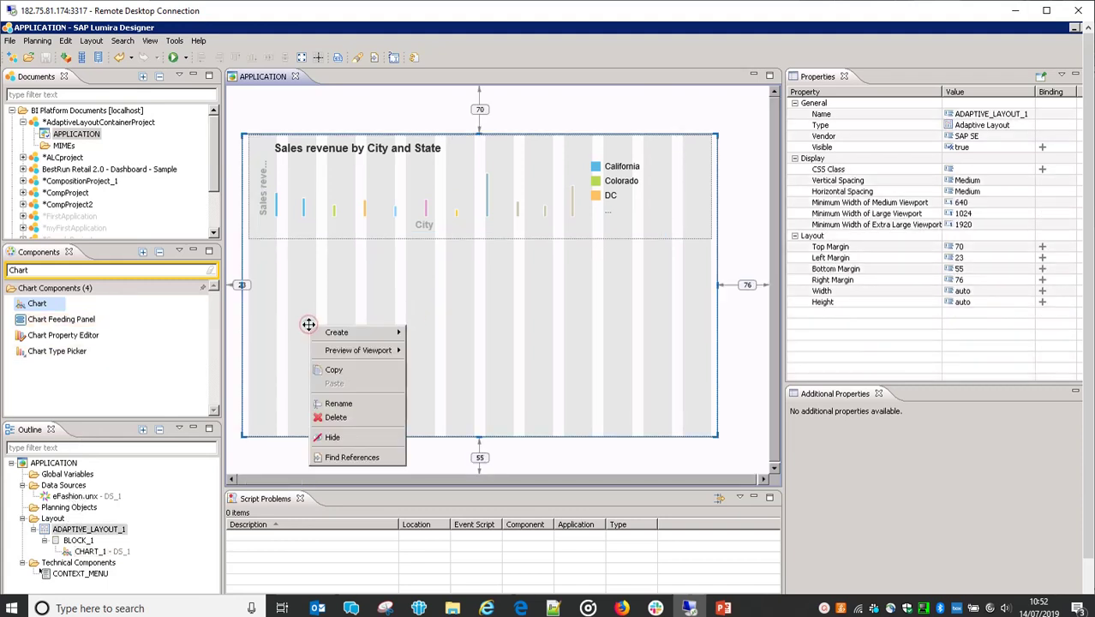
pyautogui.moveTo(369, 332)
pyautogui.click(447, 333)
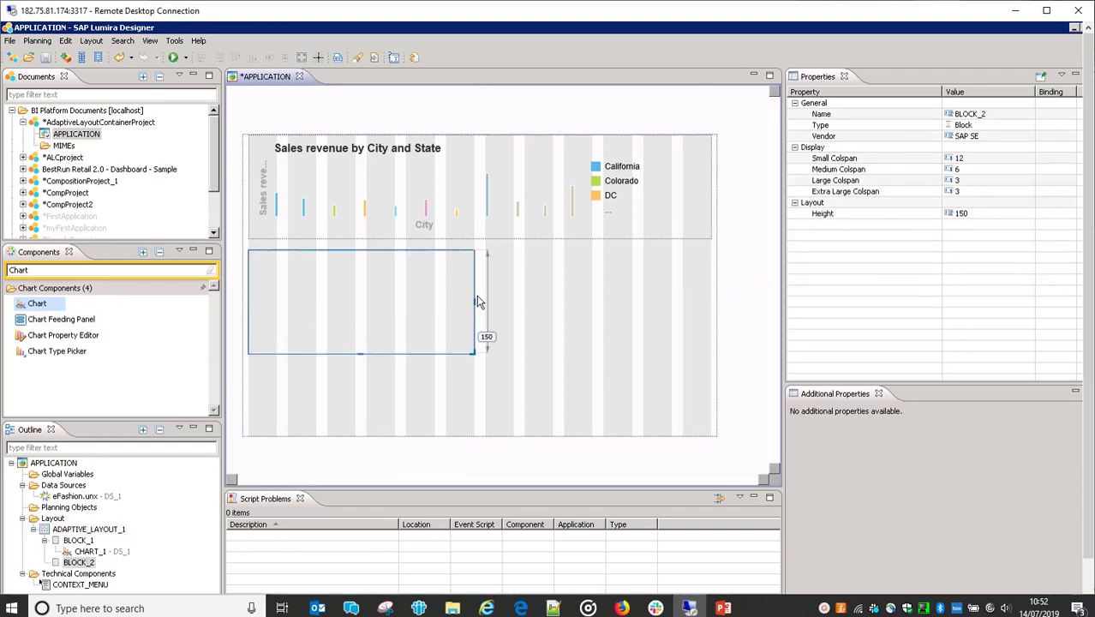
# Stretch BLOCK_2 to the layout's full width so Medium Colspan becomes 12.
pyautogui.moveTo(474, 302); pyautogui.dragTo(707, 301)
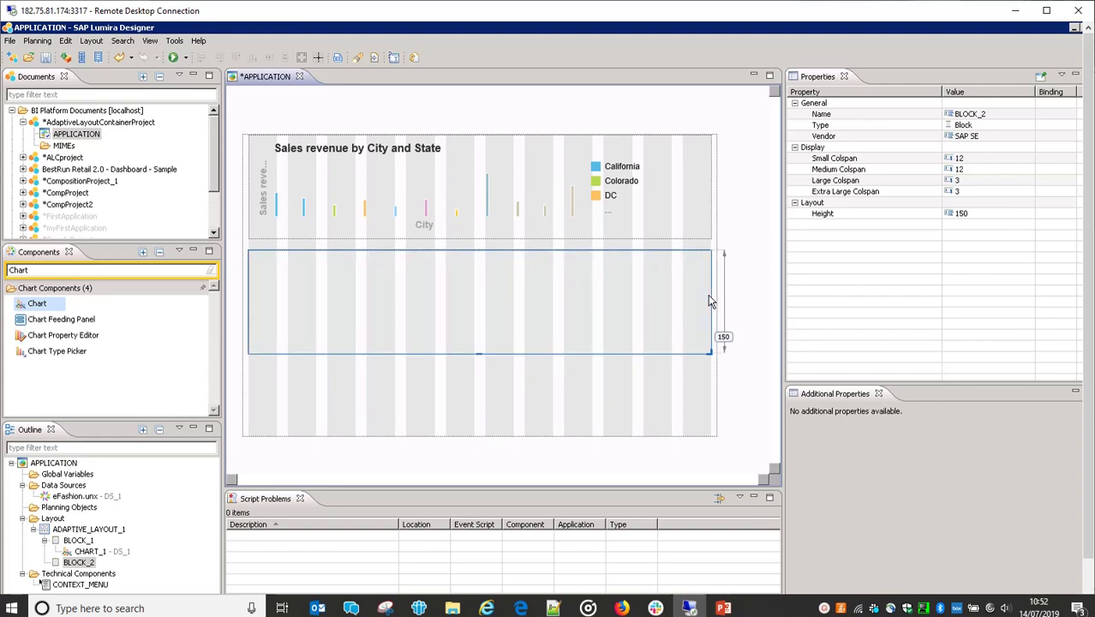
pyautogui.click(582, 202)
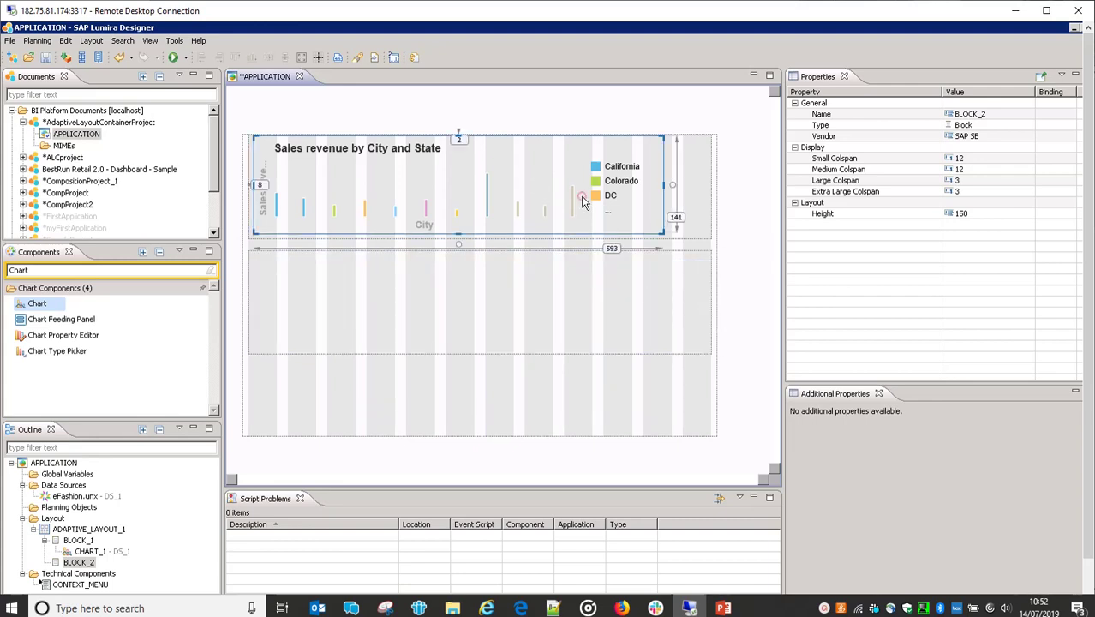
pyautogui.click(517, 305)
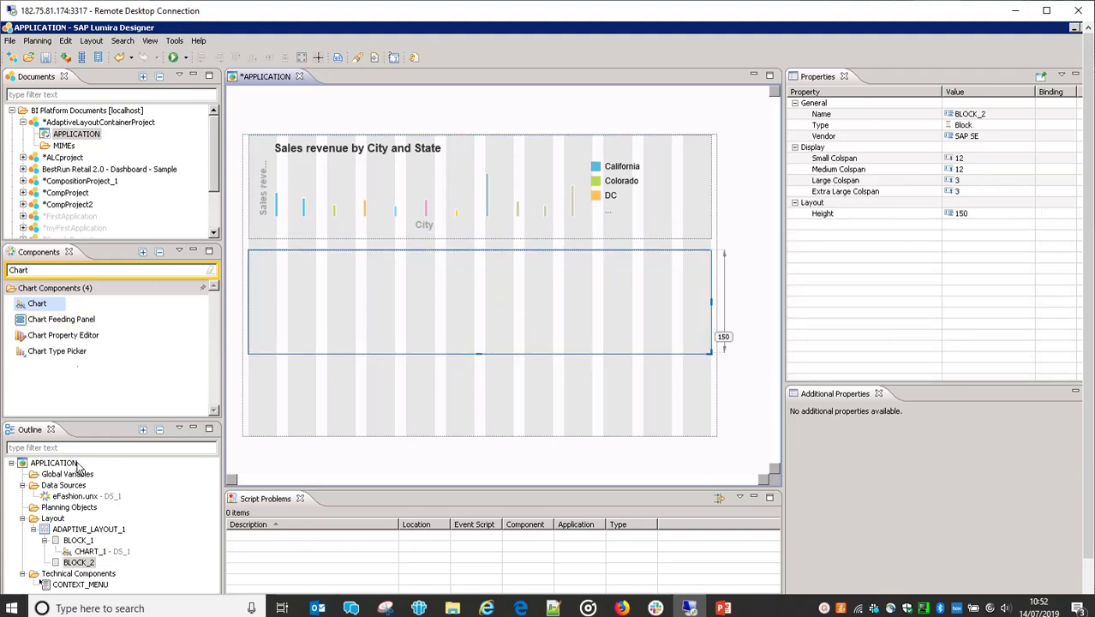
# Drop a 647×133 crosstab into BLOCK_2, bind it to DS_1, and save the application.
pyautogui.doubleClick(84, 271)
pyautogui.write('Cr')
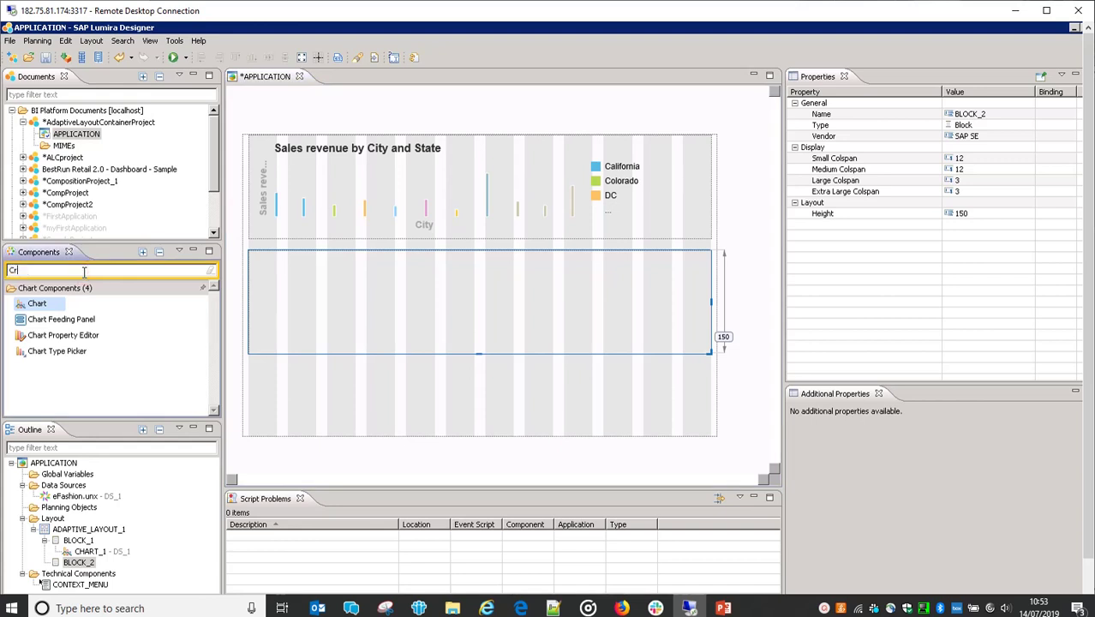
pyautogui.write('oss')
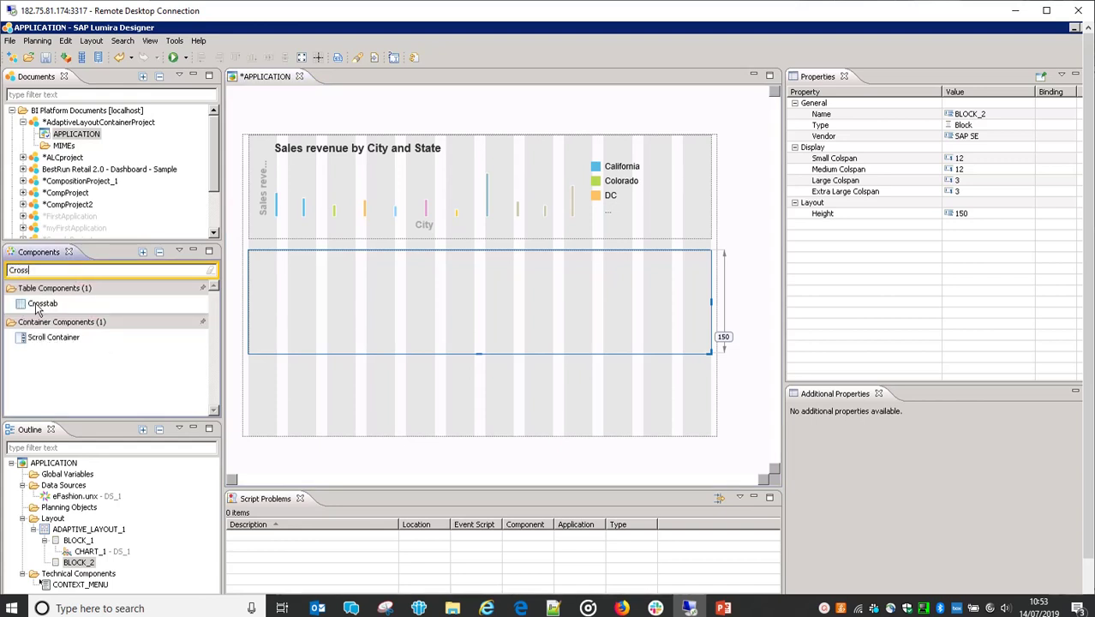
pyautogui.moveTo(39, 304); pyautogui.dragTo(294, 291)
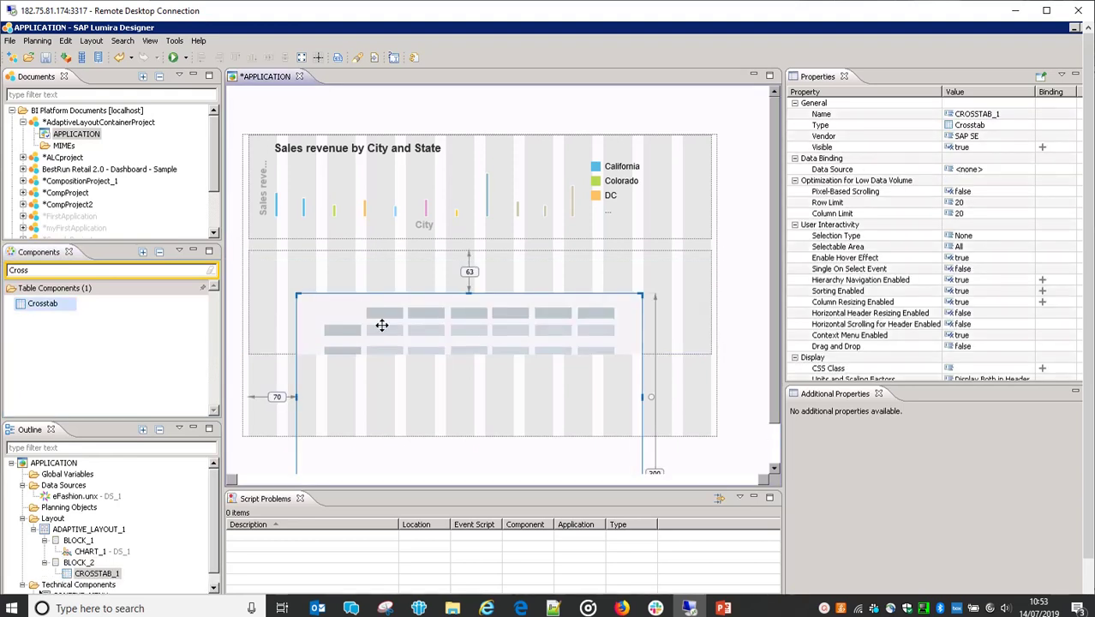
pyautogui.moveTo(355, 295); pyautogui.dragTo(347, 294)
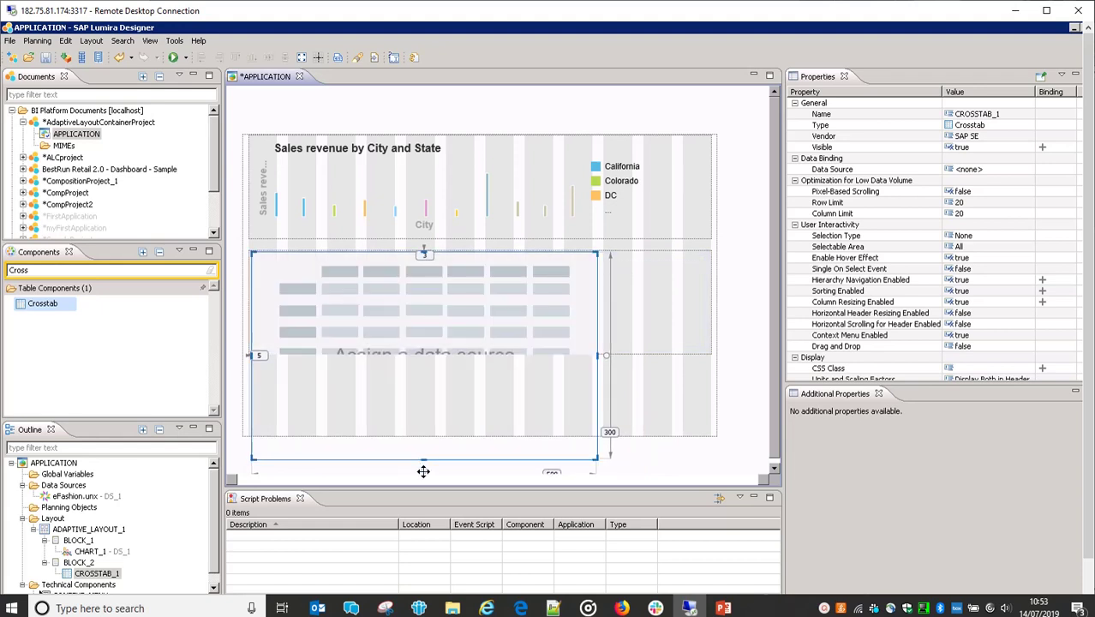
pyautogui.moveTo(423, 459); pyautogui.dragTo(427, 344)
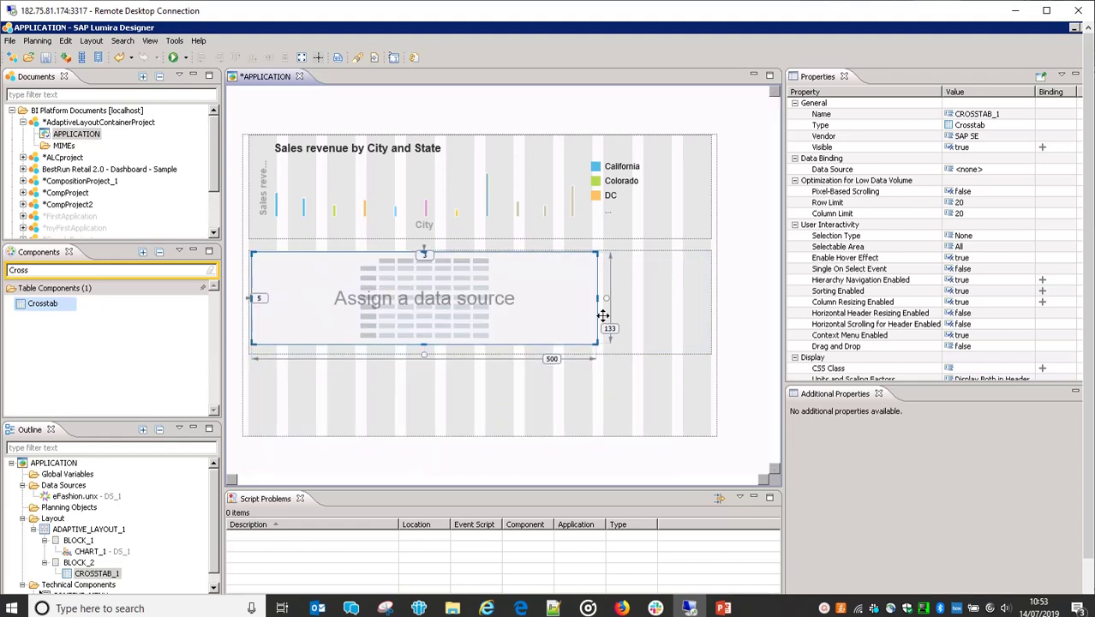
pyautogui.moveTo(601, 297); pyautogui.dragTo(699, 297)
pyautogui.moveTo(85, 496); pyautogui.dragTo(437, 317)
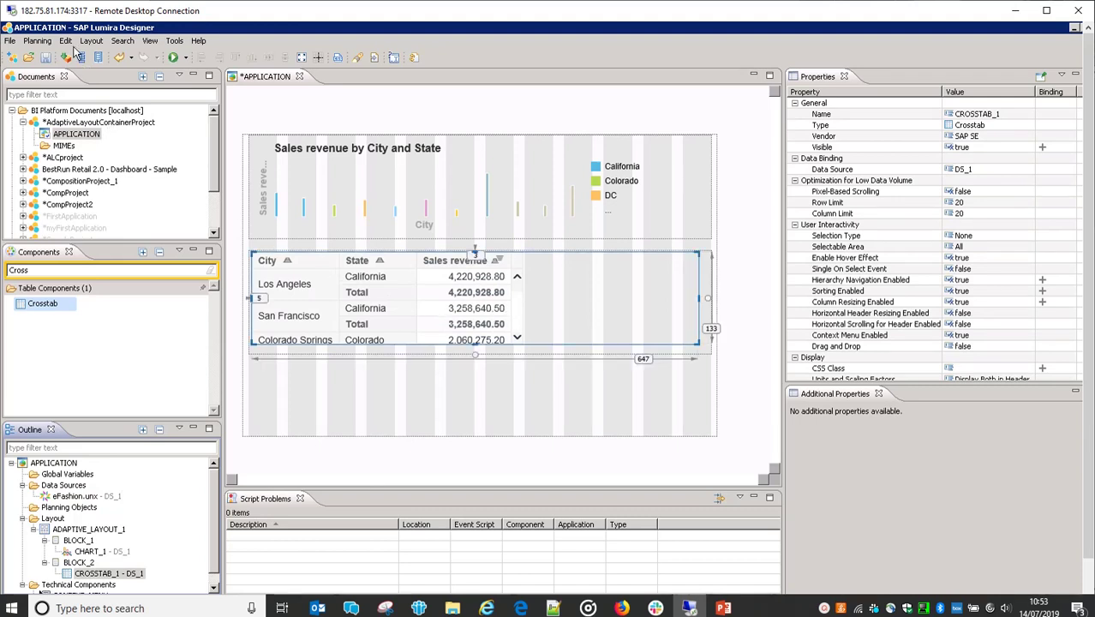
pyautogui.click(46, 58)
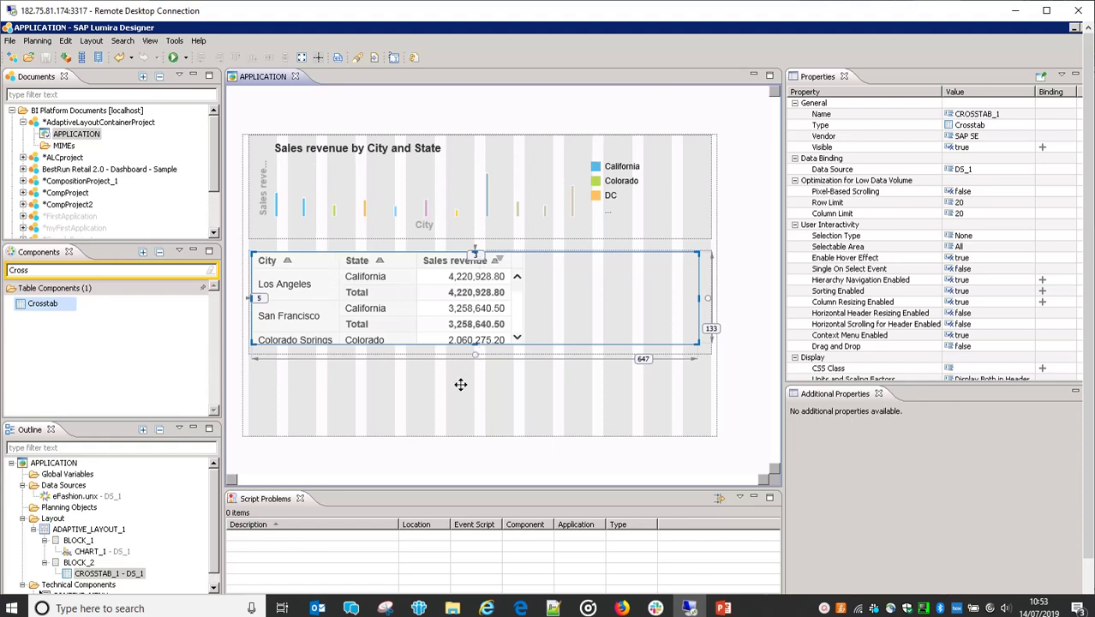
# Run the app in Chrome to check the revenue chart above the crosstab, then close the browser.
pyautogui.click(188, 58)
pyautogui.click(204, 75)
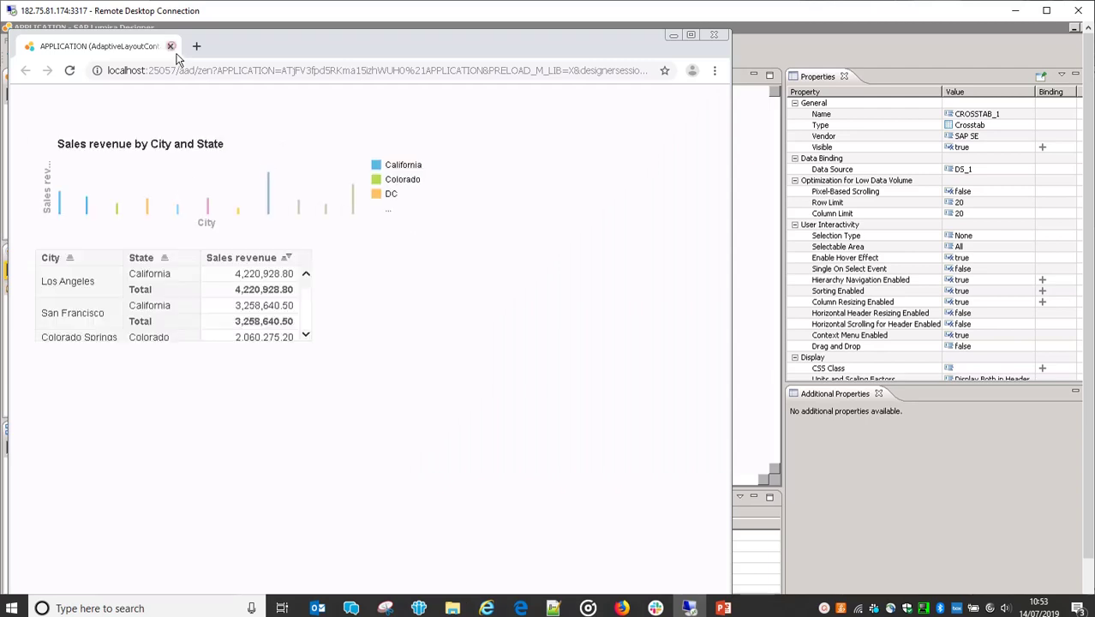
pyautogui.click(171, 46)
pyautogui.click(636, 404)
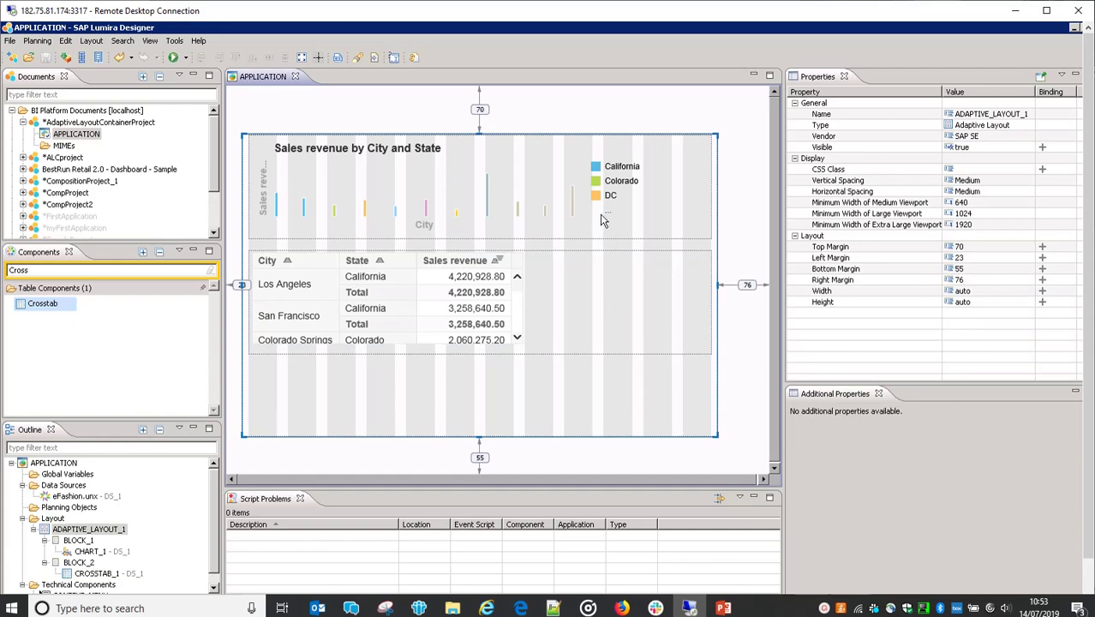
# Show the Preview of Viewport size choices from ADAPTIVE_LAYOUT_1's context menu.
pyautogui.click(618, 273)
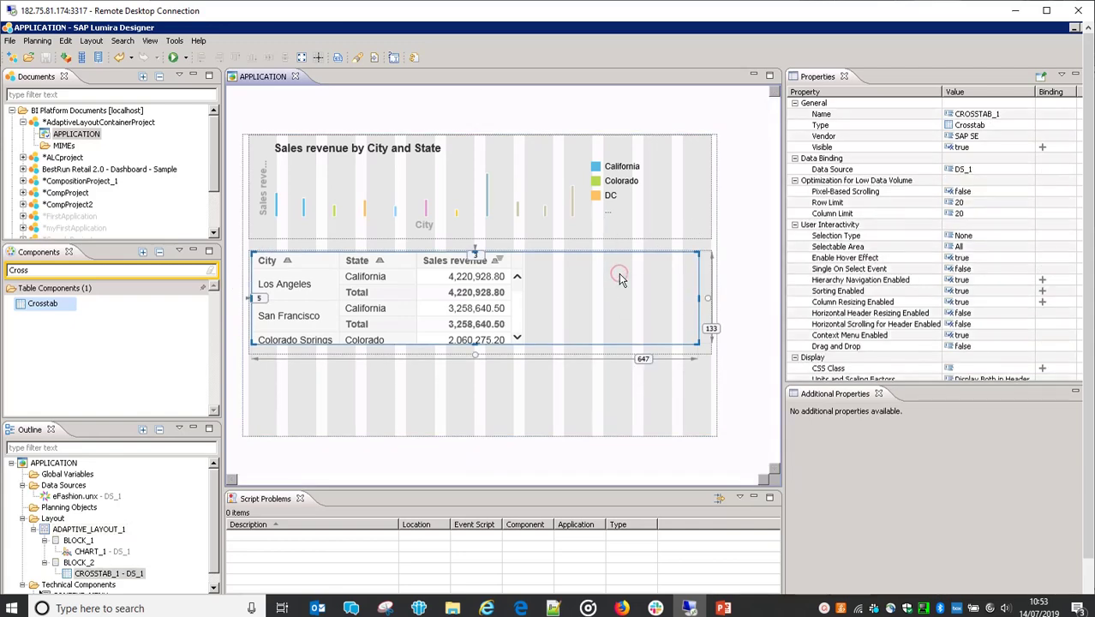
pyautogui.click(672, 201)
pyautogui.click(630, 402)
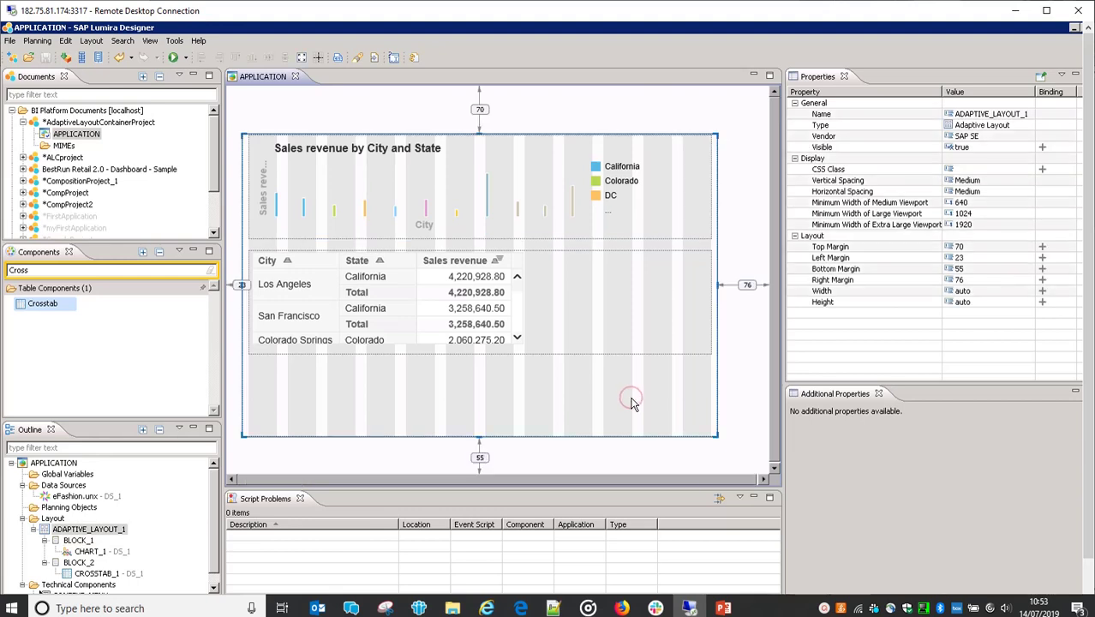
pyautogui.rightClick(632, 404)
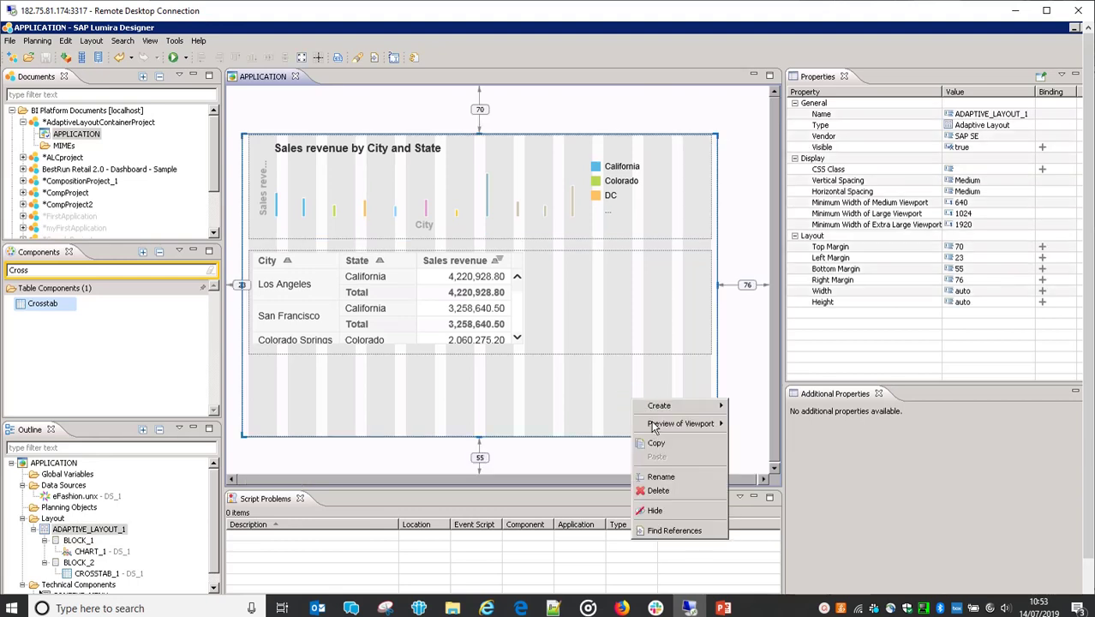
pyautogui.moveTo(657, 432)
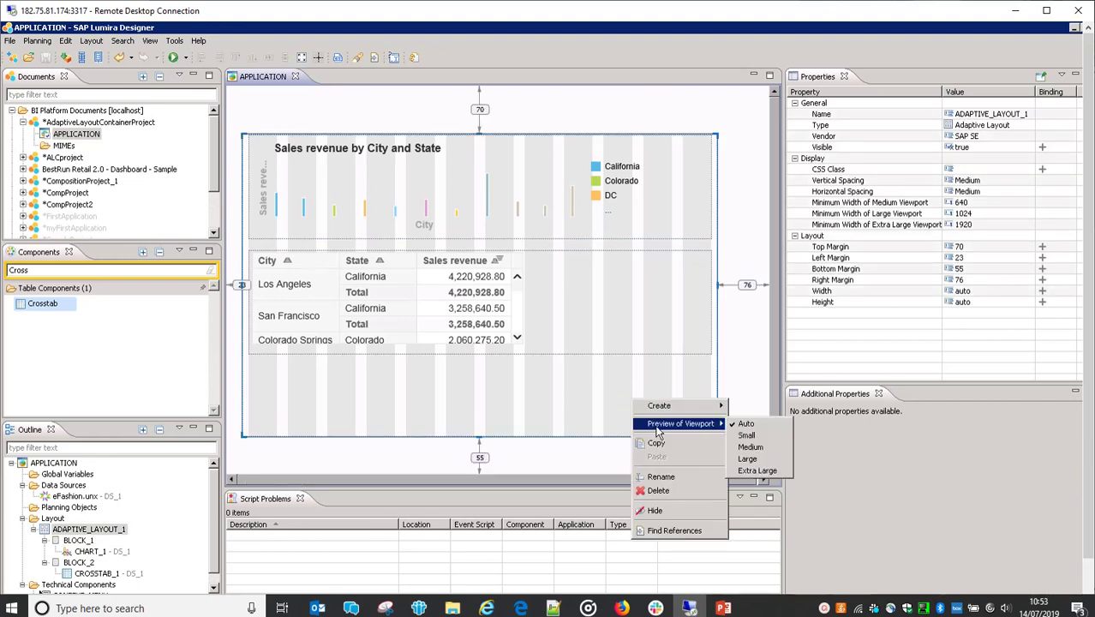
# Preview the adaptive layout at a fixed viewport size and bring up the Execute options.
pyautogui.click(754, 437)
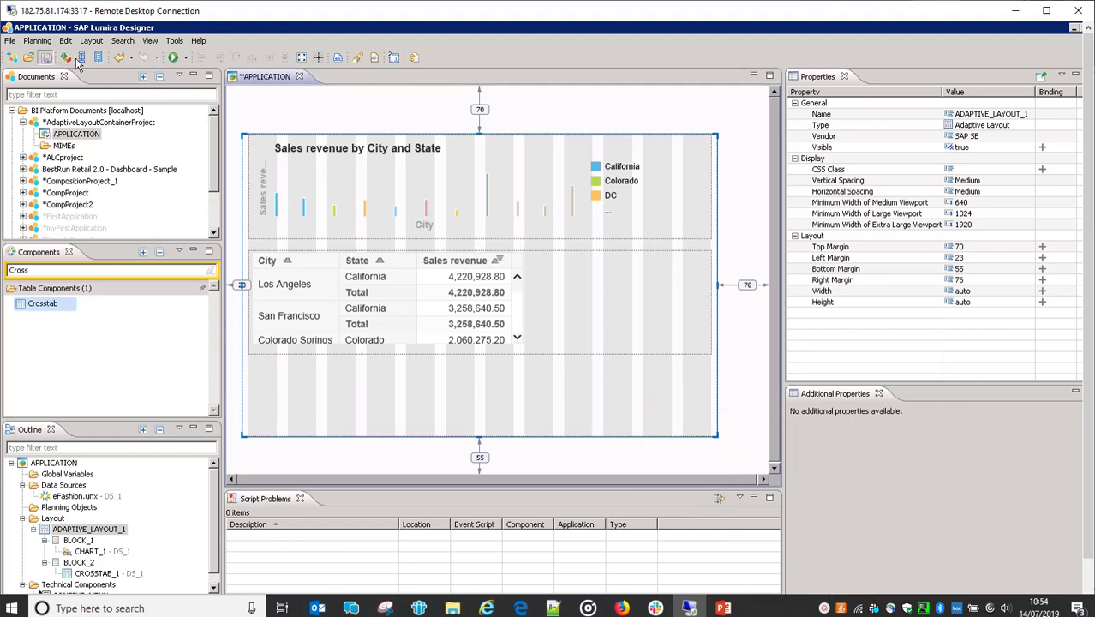
pyautogui.click(186, 57)
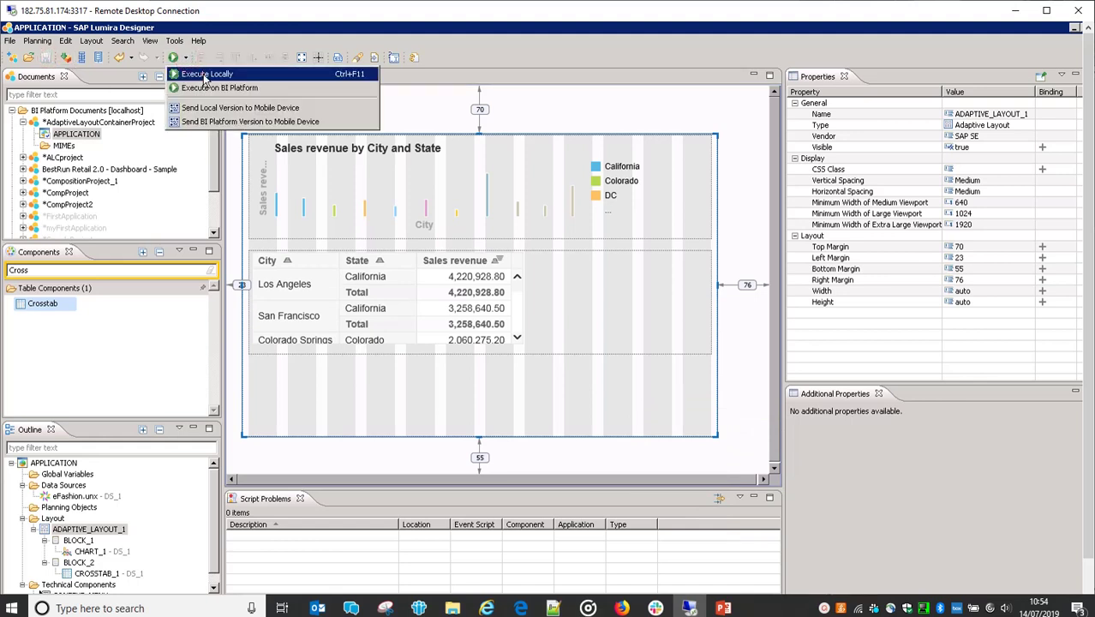
# Execute the app locally in Chrome, review the chart and crosstab, then close the browser.
pyautogui.click(197, 78)
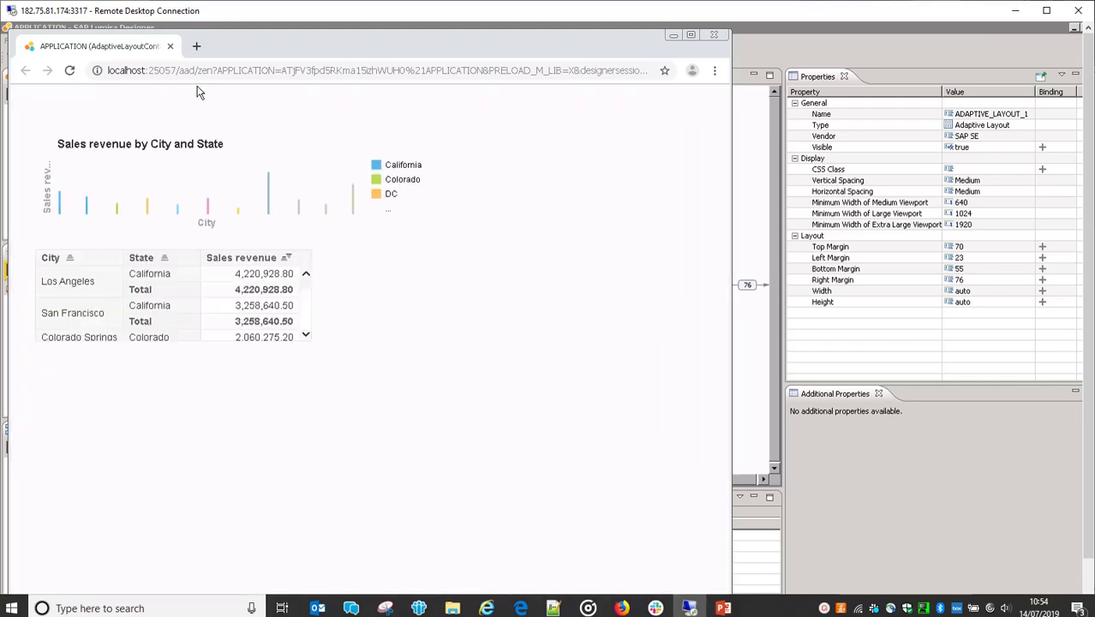
pyautogui.click(170, 48)
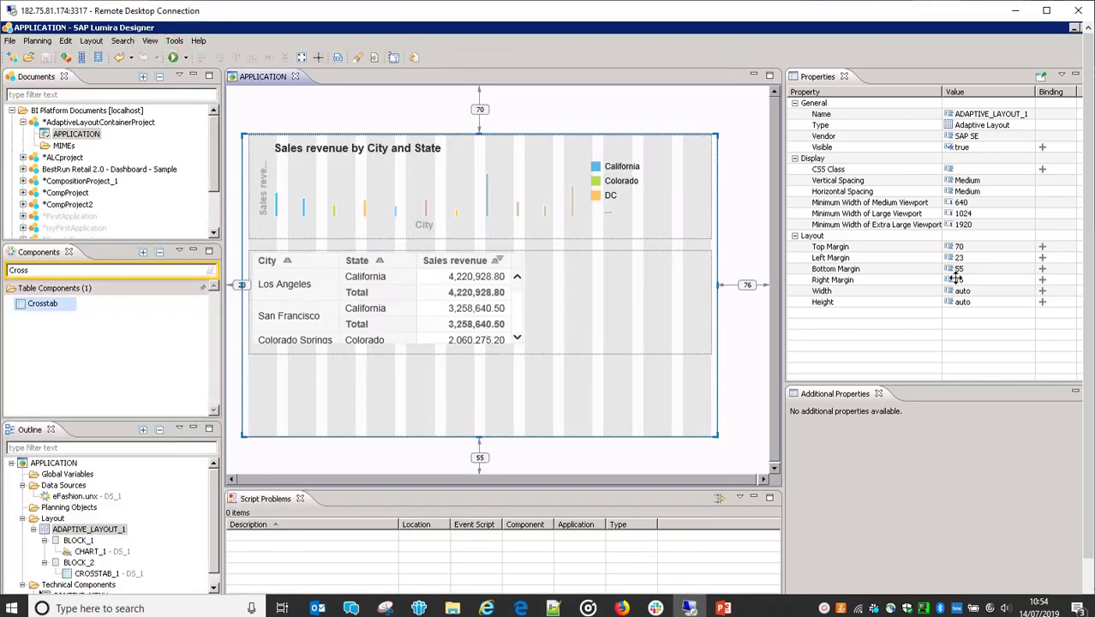
pyautogui.click(579, 446)
pyautogui.click(593, 400)
pyautogui.click(681, 311)
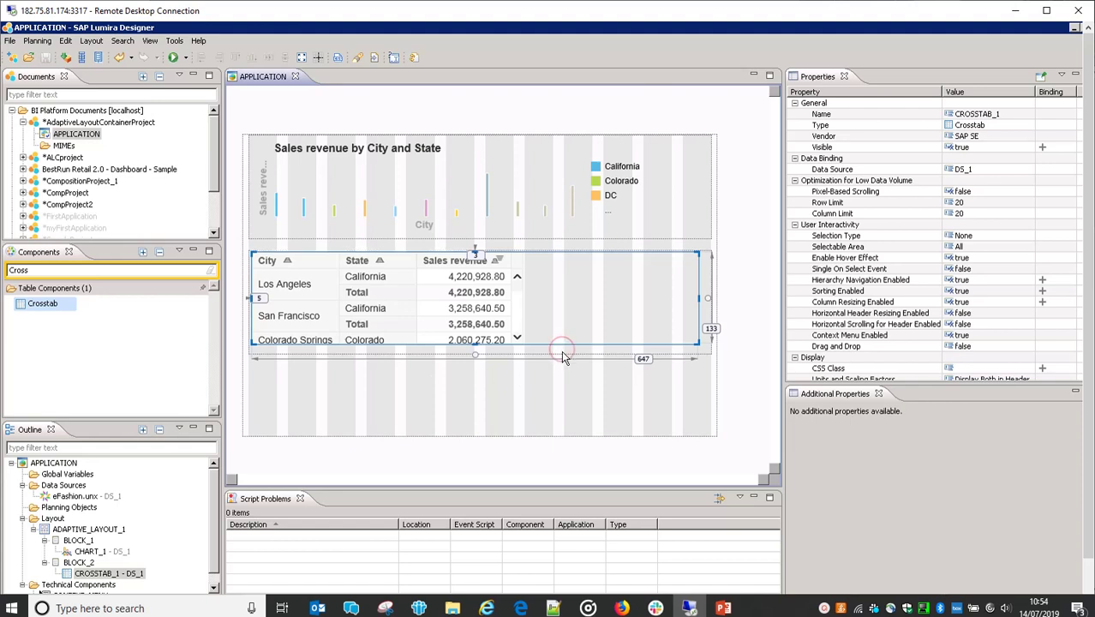
pyautogui.click(80, 540)
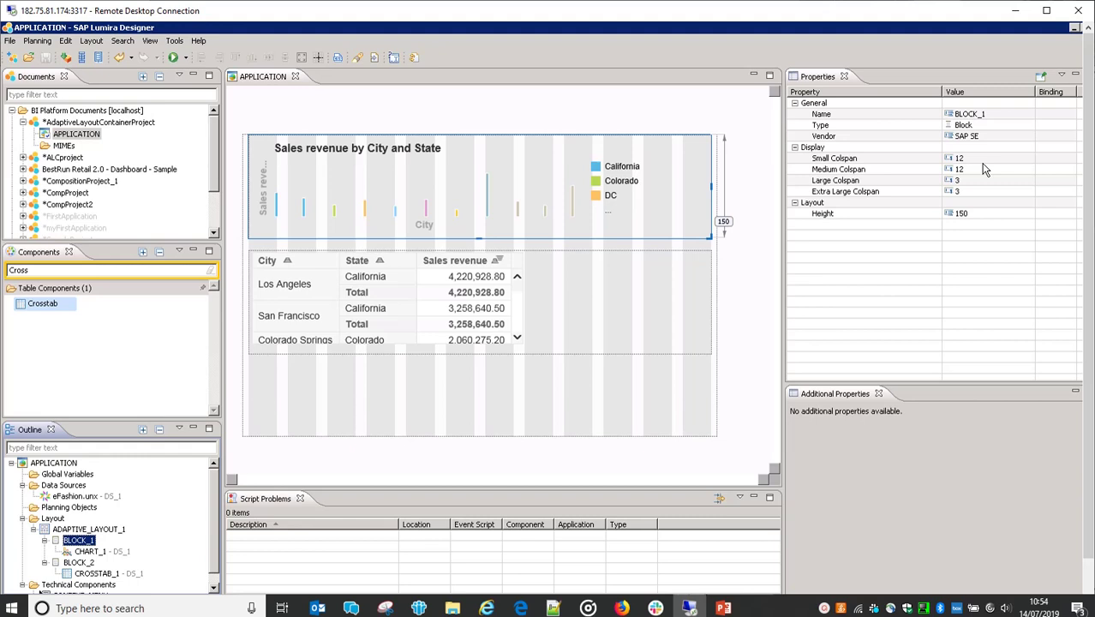
pyautogui.click(973, 173)
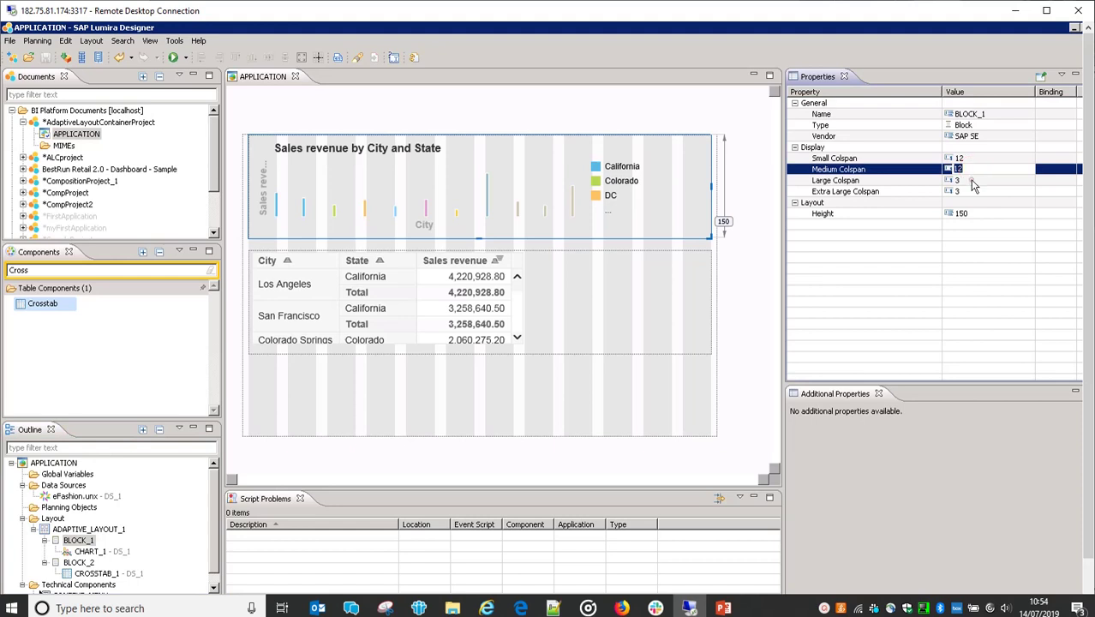
pyautogui.click(973, 180)
pyautogui.click(973, 191)
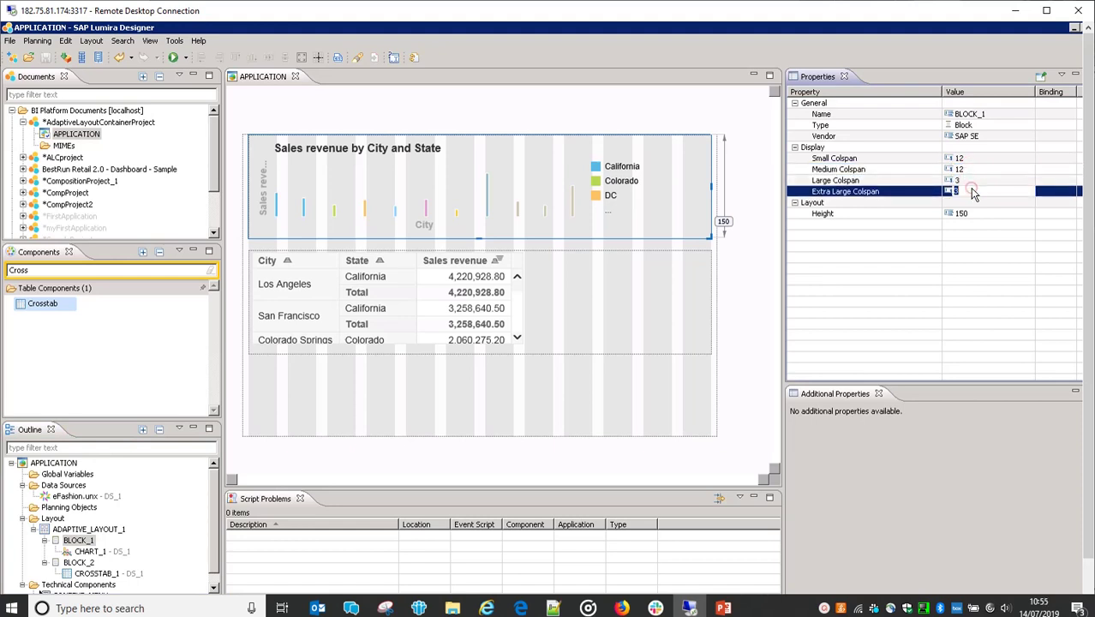
pyautogui.click(519, 379)
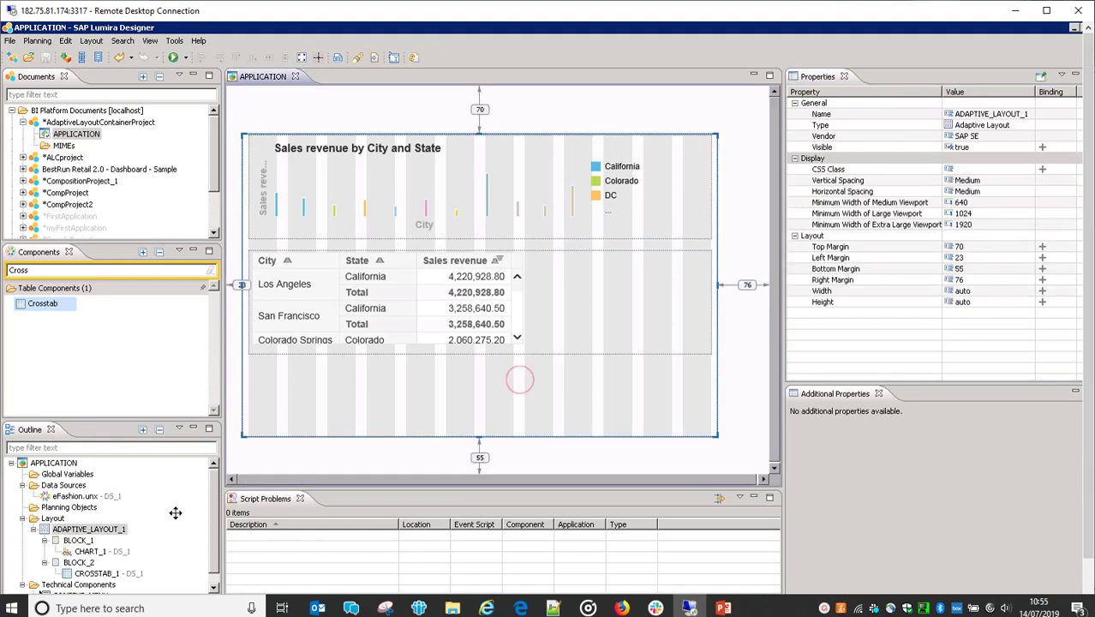
pyautogui.click(79, 562)
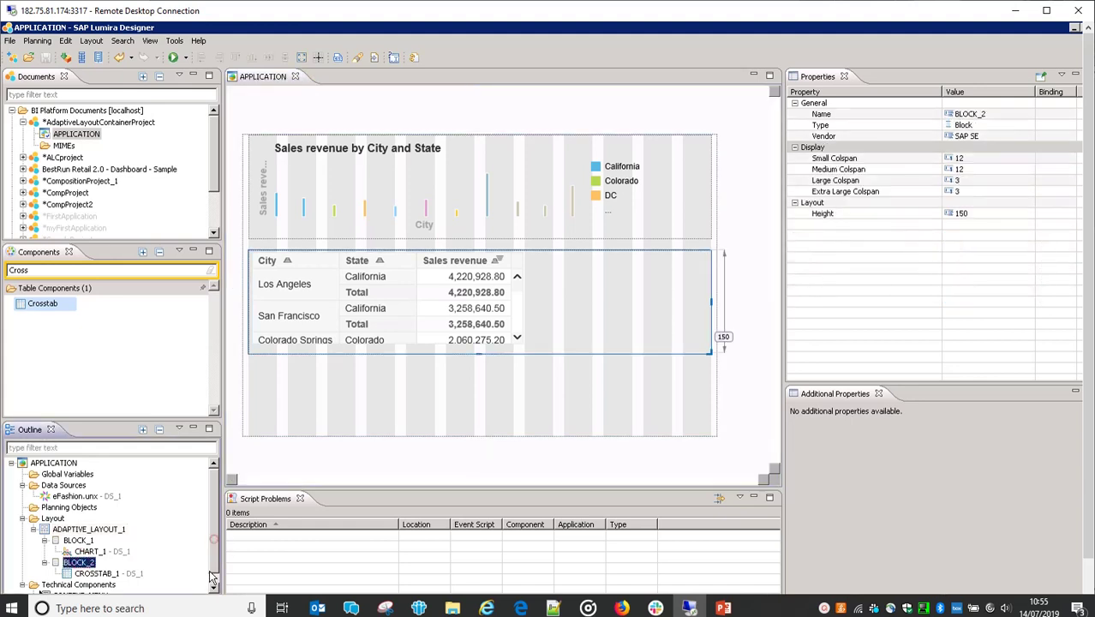
pyautogui.scroll(-1, 214, 575)
pyautogui.click(314, 415)
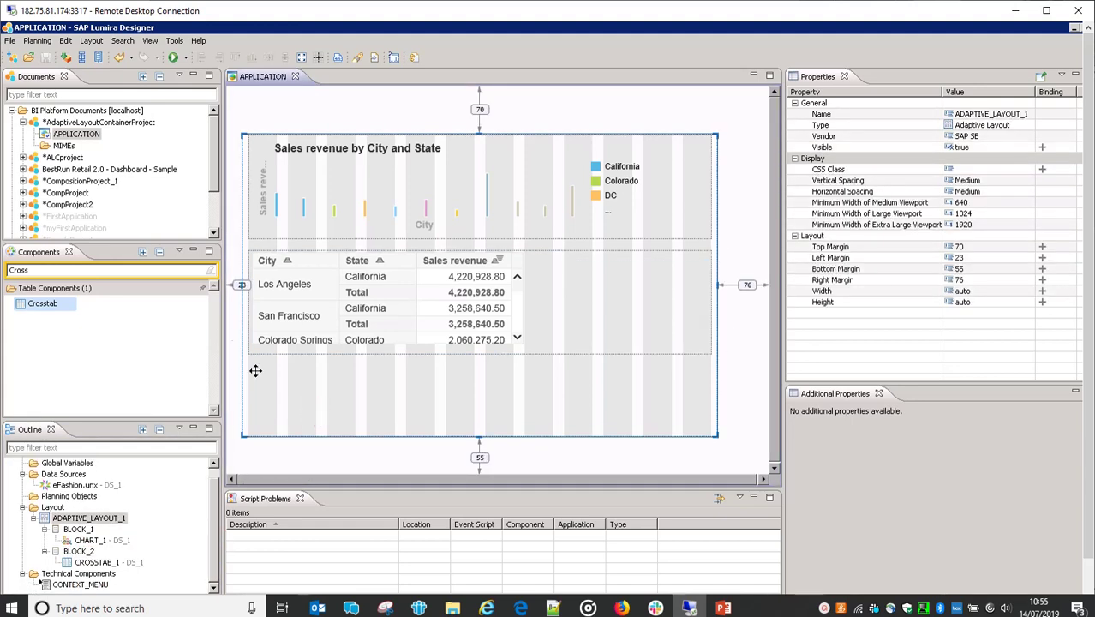
pyautogui.click(214, 172)
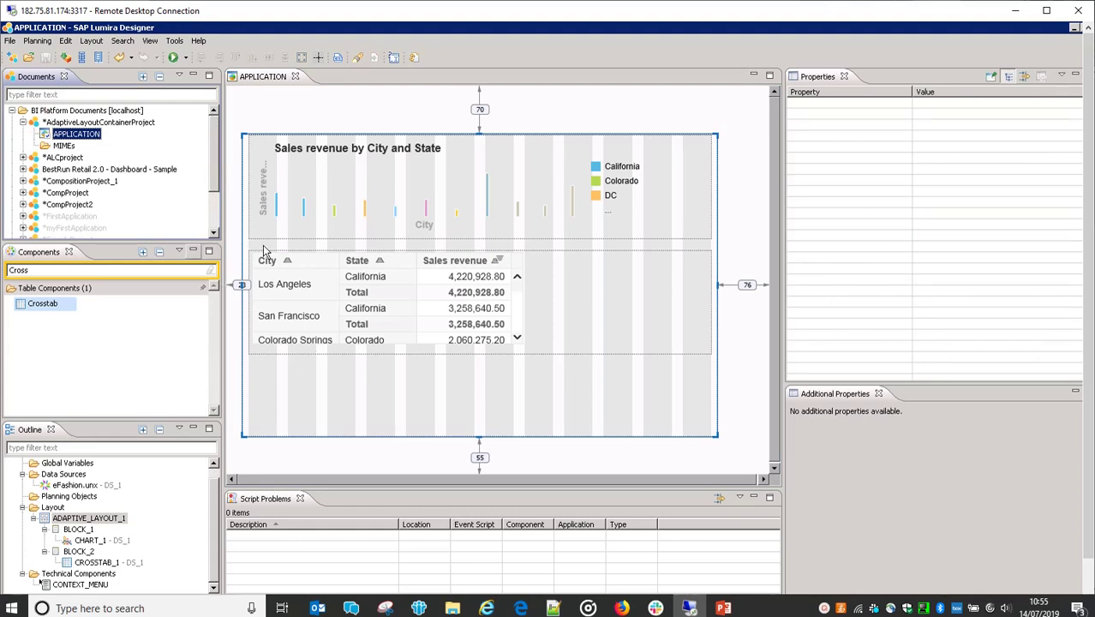
pyautogui.click(340, 368)
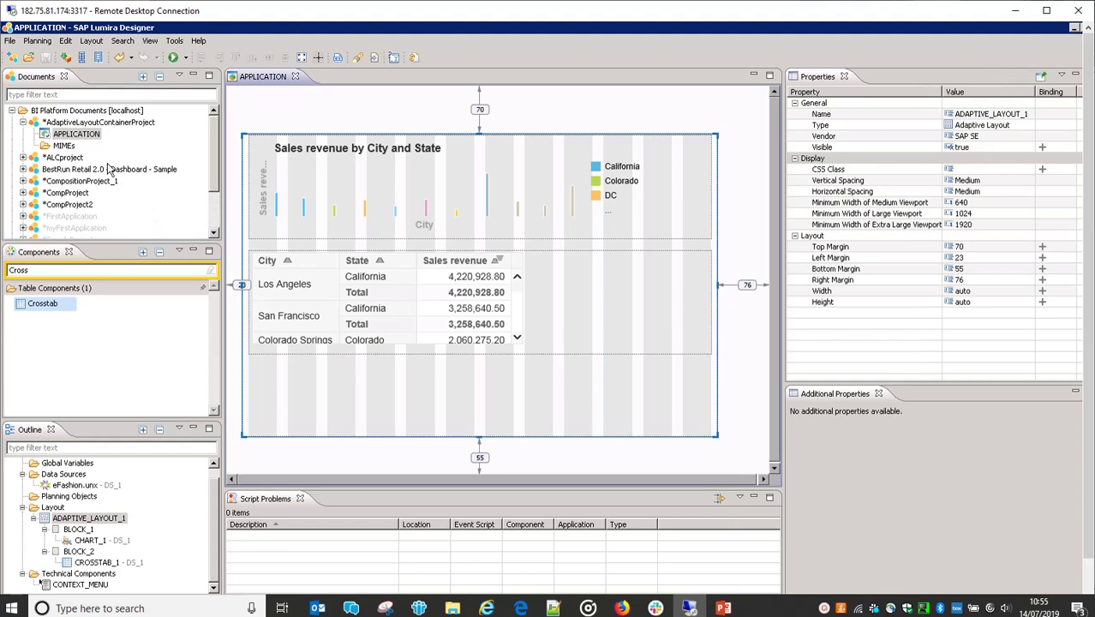
pyautogui.click(417, 378)
pyautogui.click(424, 332)
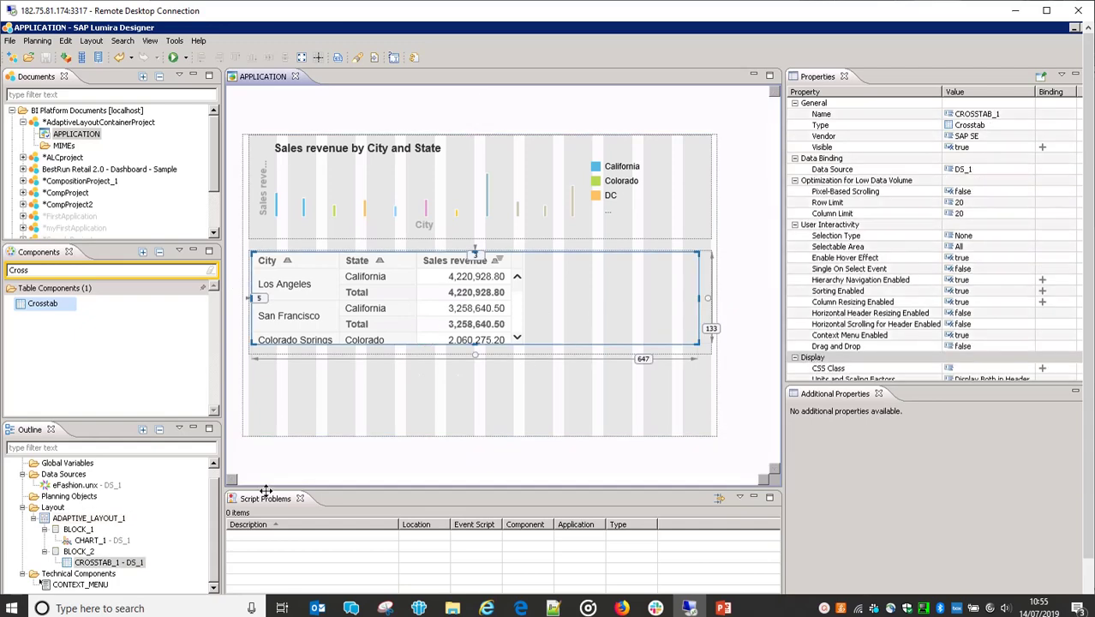
pyautogui.click(78, 529)
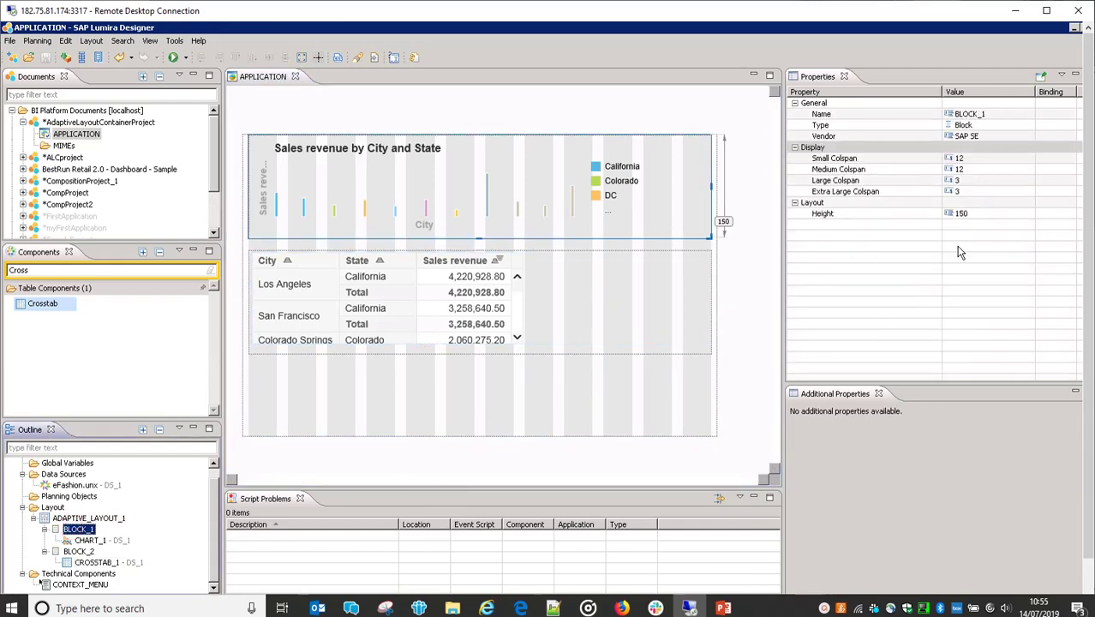
pyautogui.click(69, 134)
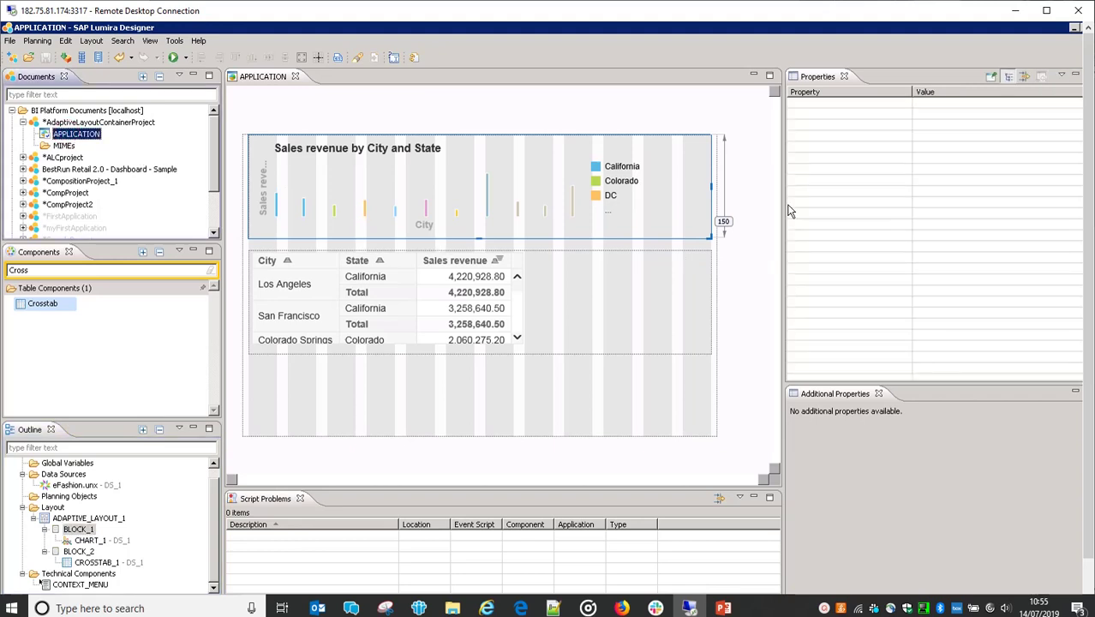
pyautogui.press('Up')
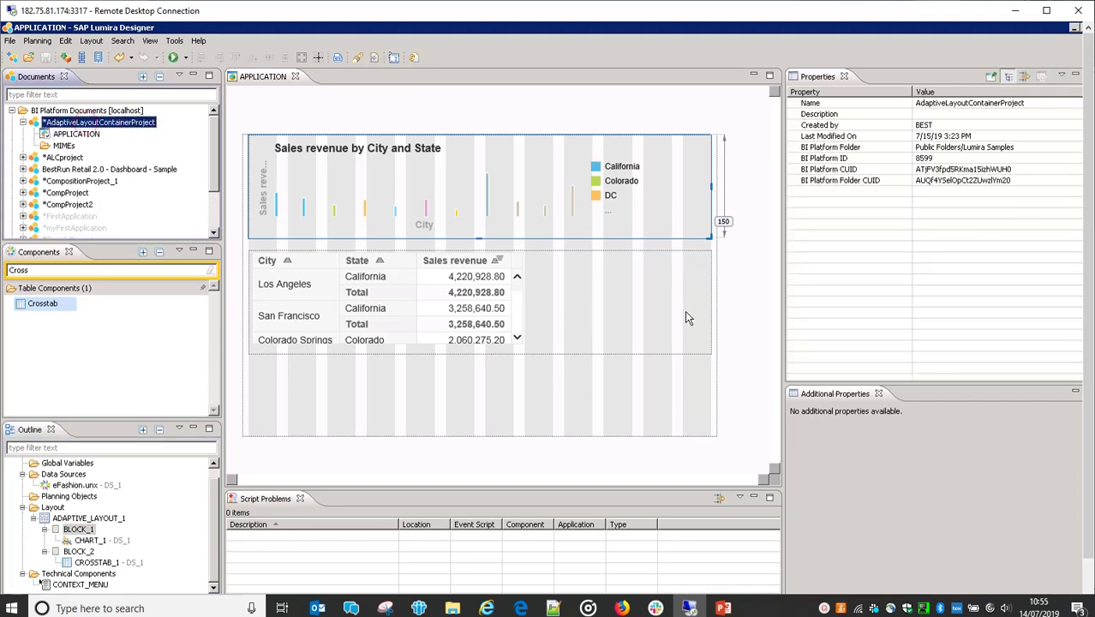
pyautogui.click(576, 257)
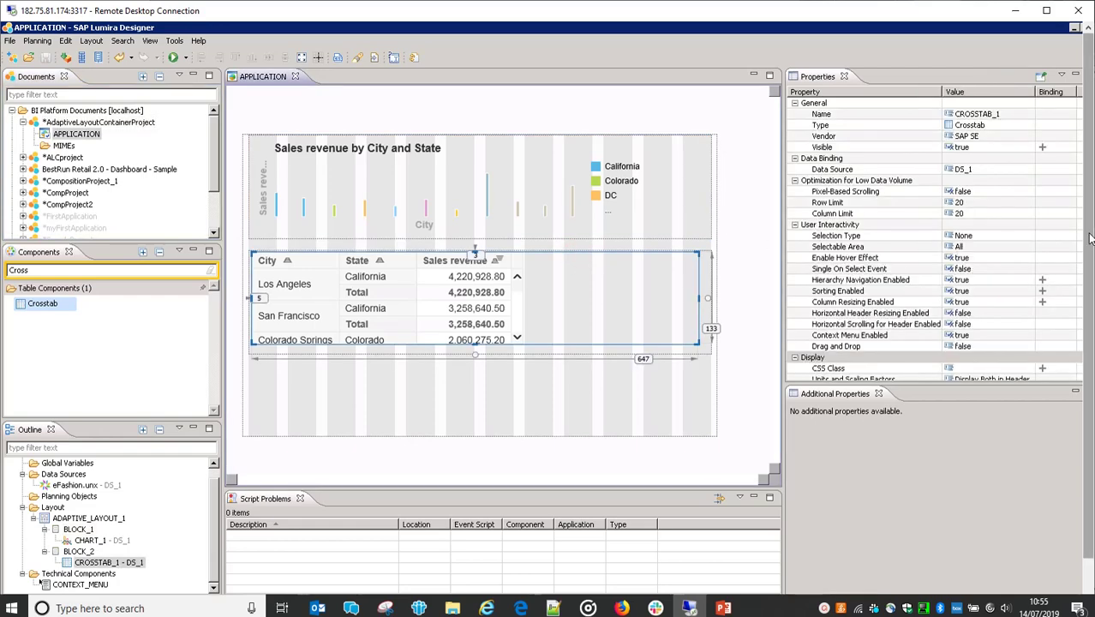
pyautogui.scroll(-2, 1085, 233)
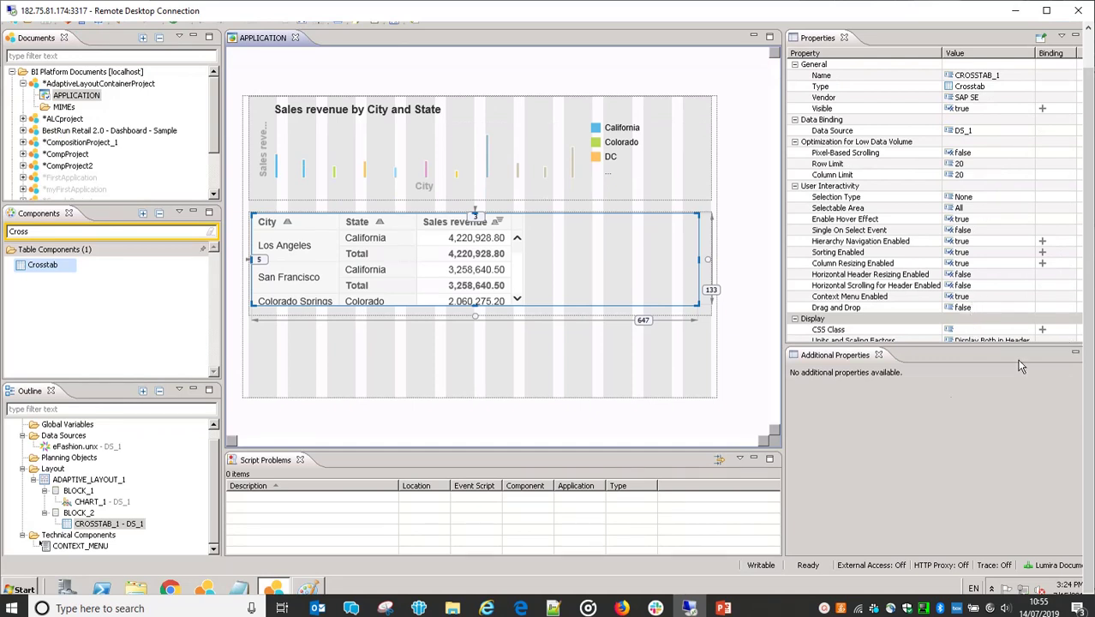
# Open the Script Editor for CROSSTAB_1's On Select event from its Properties.
pyautogui.click(1008, 409)
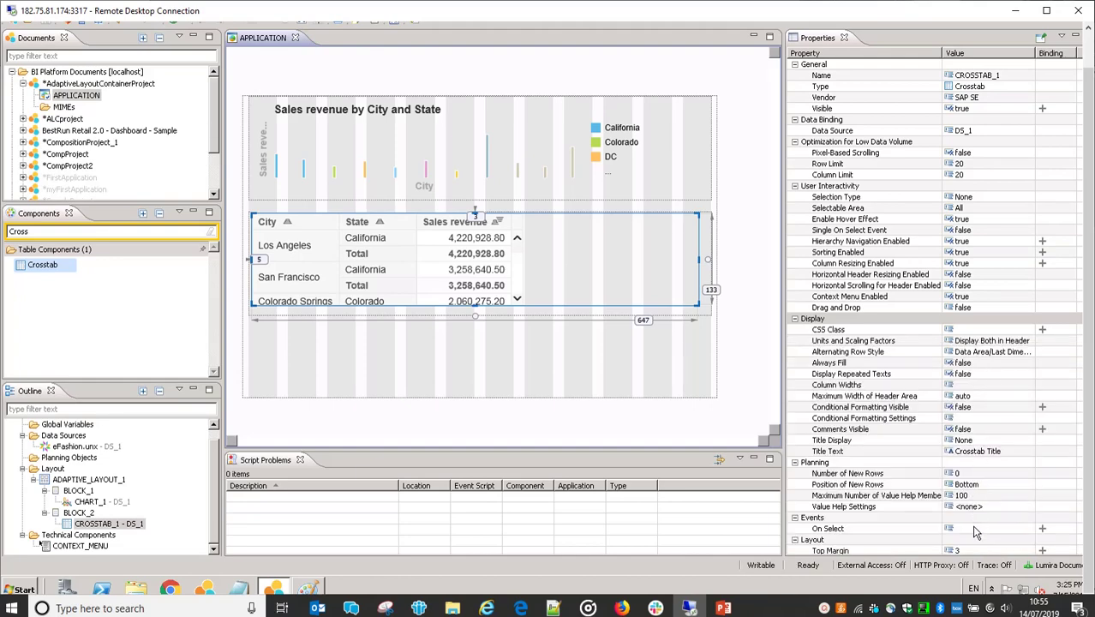
pyautogui.click(980, 528)
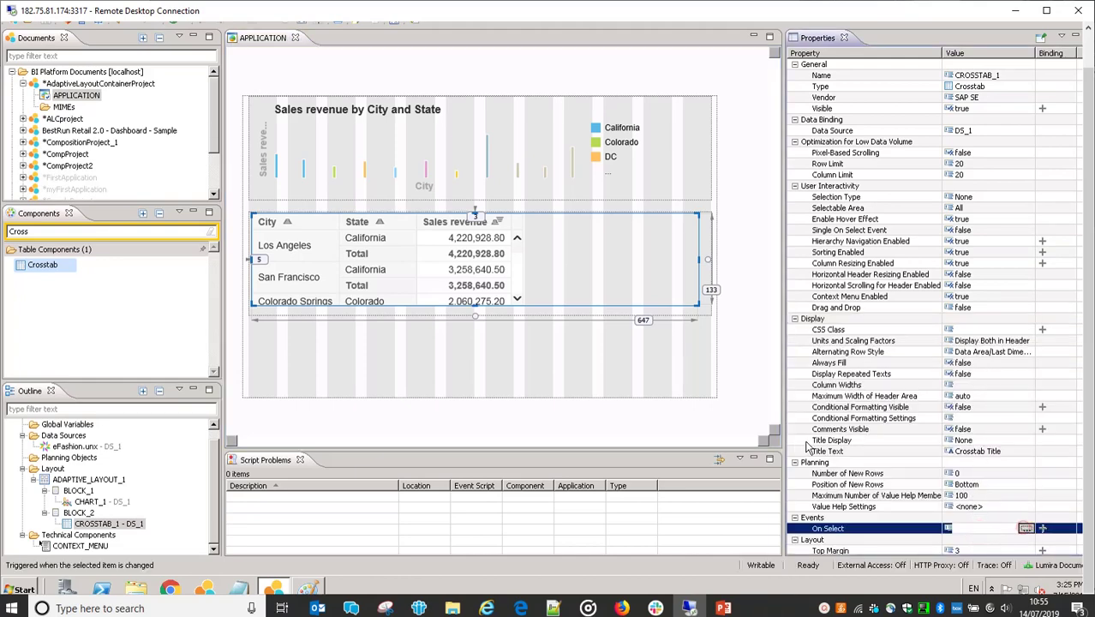
pyautogui.click(1025, 529)
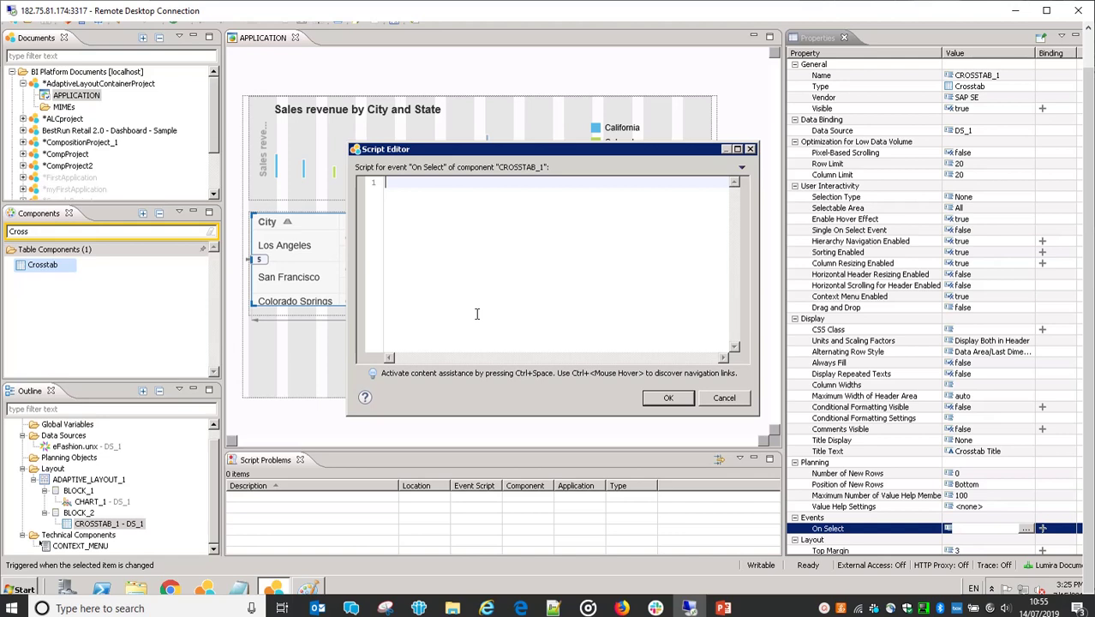
# Enter APPLICATION.getUserAgent() in the On Select script using code completion.
pyautogui.write('APPL')
pyautogui.hotkey('ctrl', 'space')
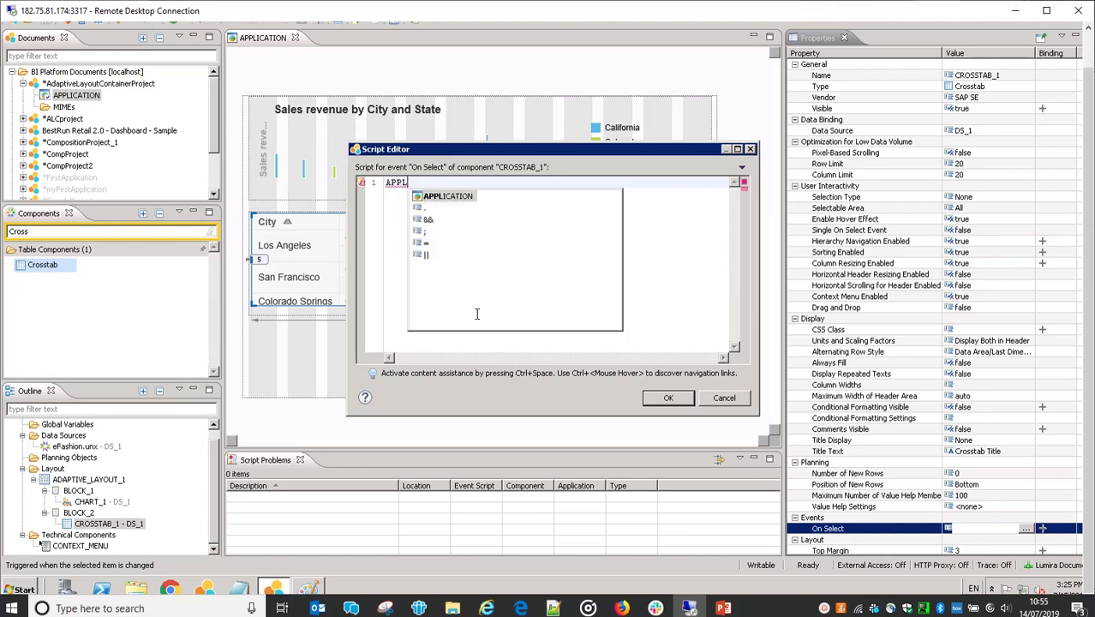
pyautogui.click(442, 195)
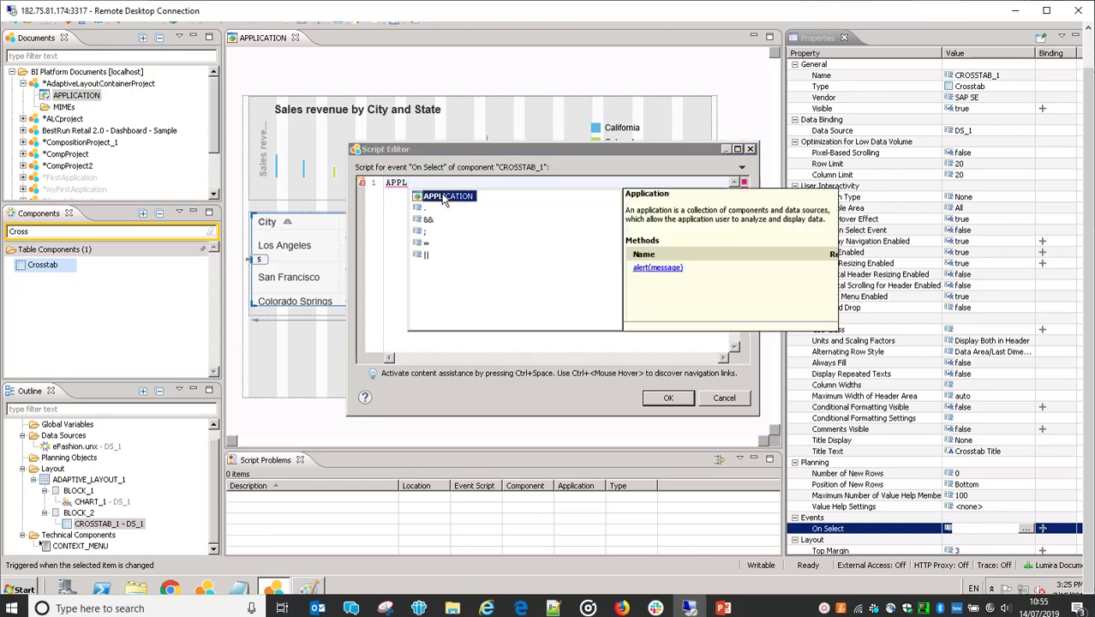
pyautogui.doubleClick(443, 197)
pyautogui.write('.')
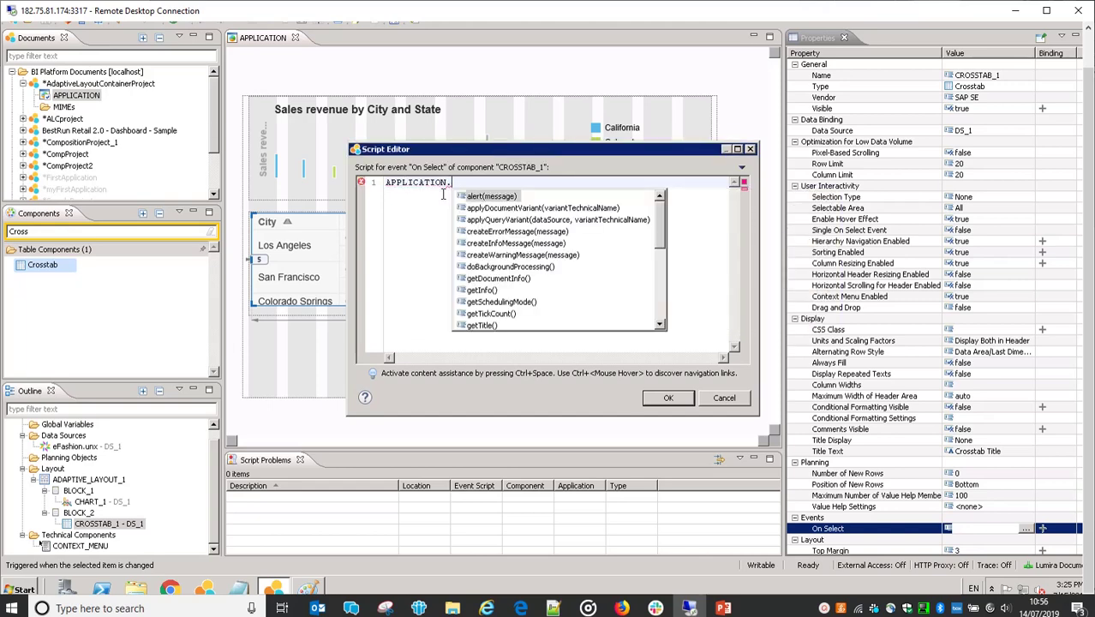
pyautogui.write('get')
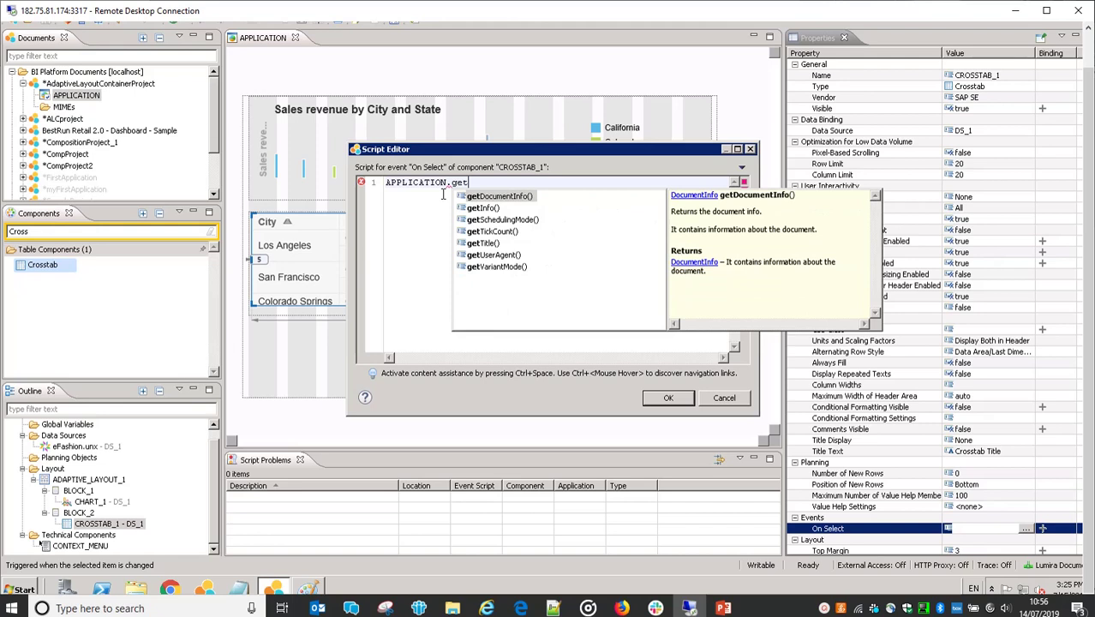
pyautogui.write('Us')
pyautogui.press('Return')
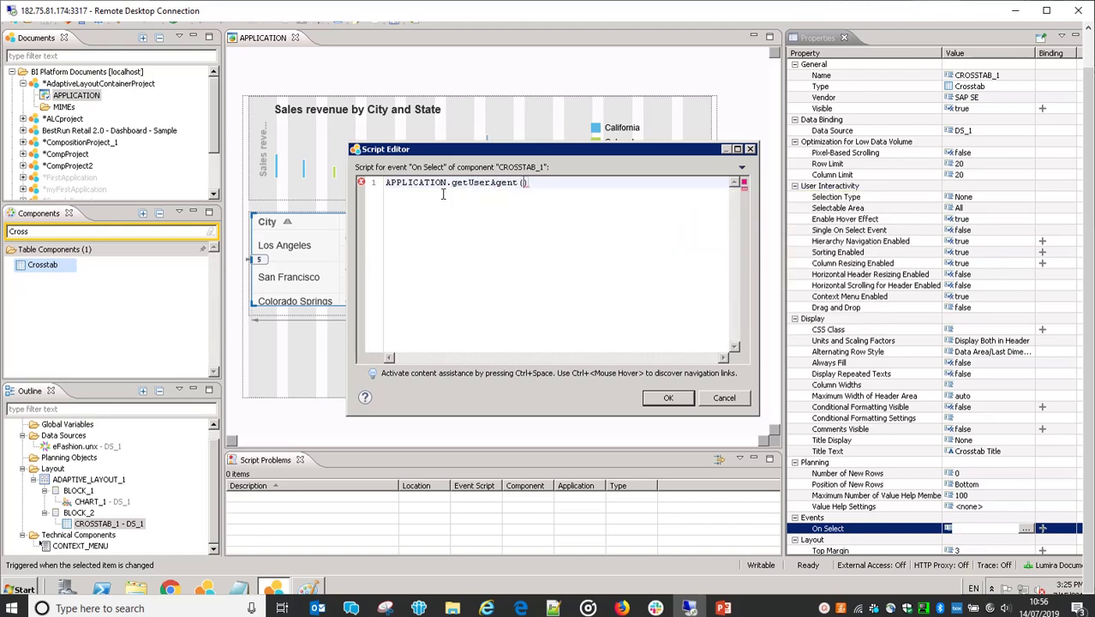
# Pass "iPhine" to getUserAgent with an opening brace, then cancel and discard the script.
pyautogui.hotkey('ctrl', 'space')
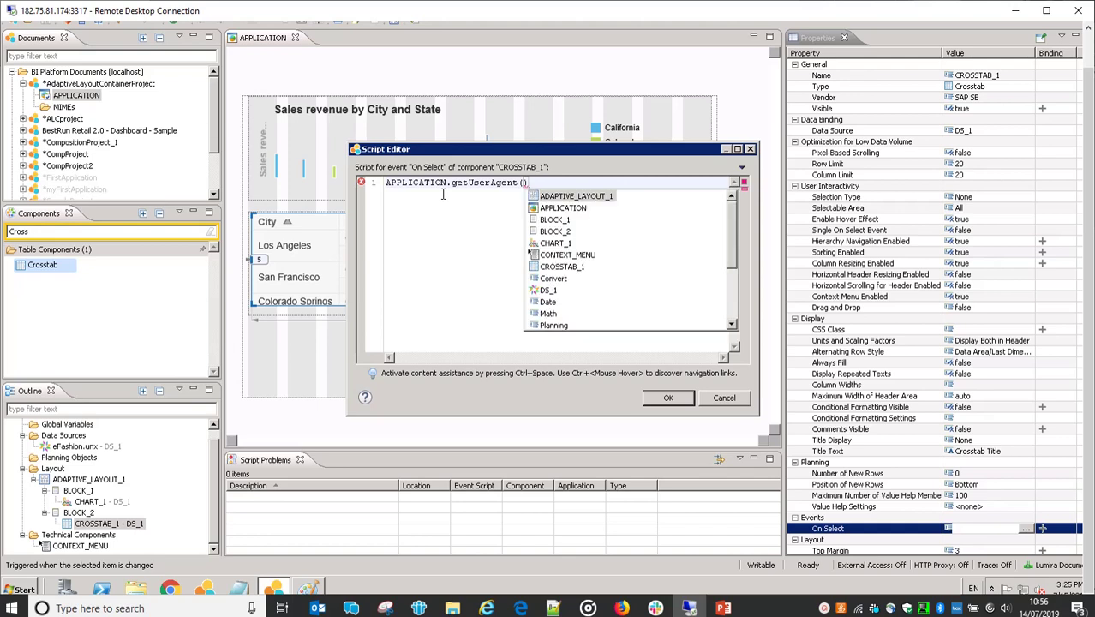
pyautogui.press('Up')
pyautogui.press('Up')
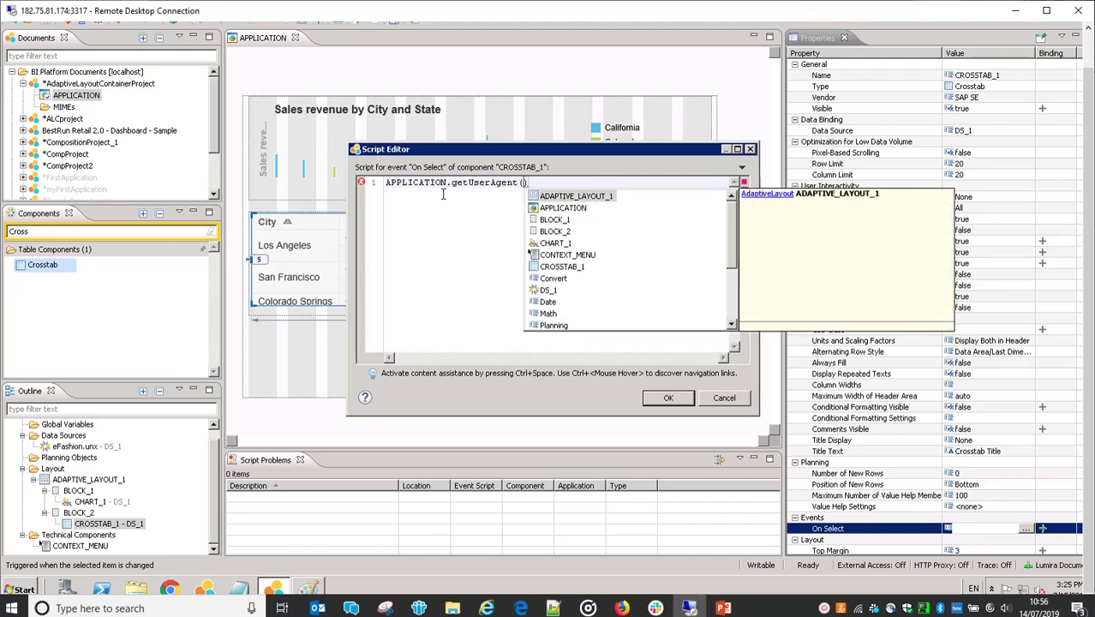
pyautogui.write('"iPhi')
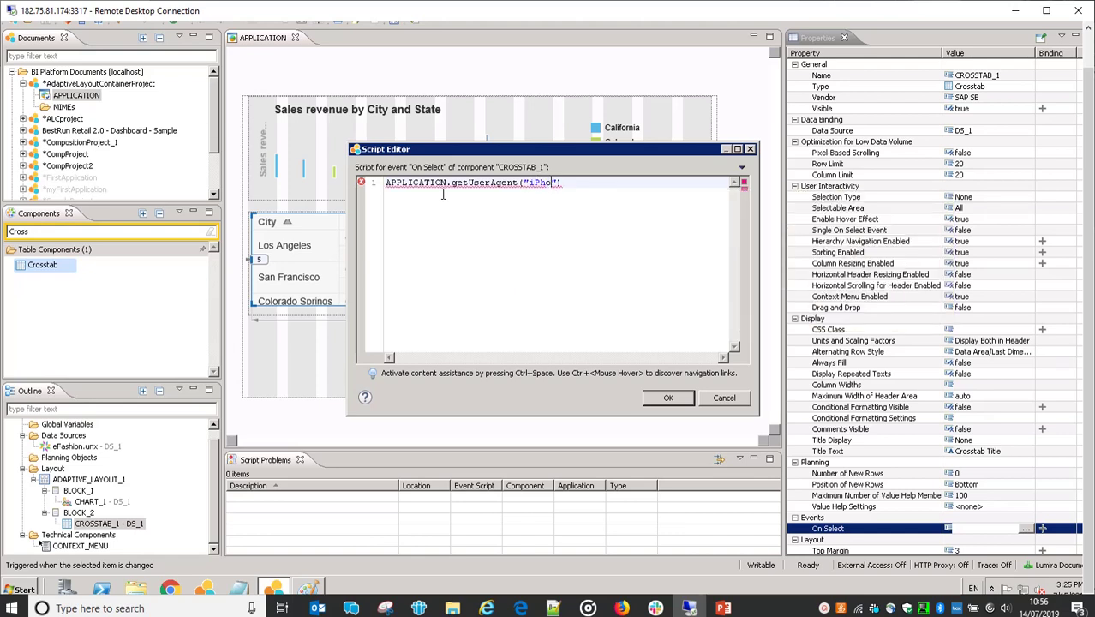
pyautogui.write('ne") {')
pyautogui.press('Return')
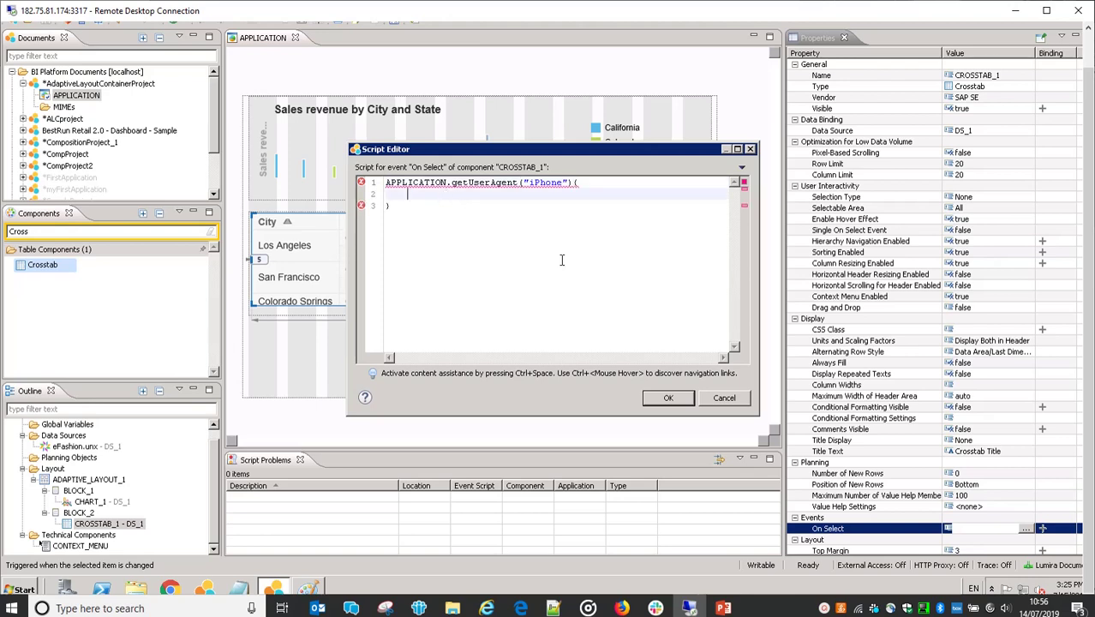
pyautogui.click(712, 395)
pyautogui.click(610, 289)
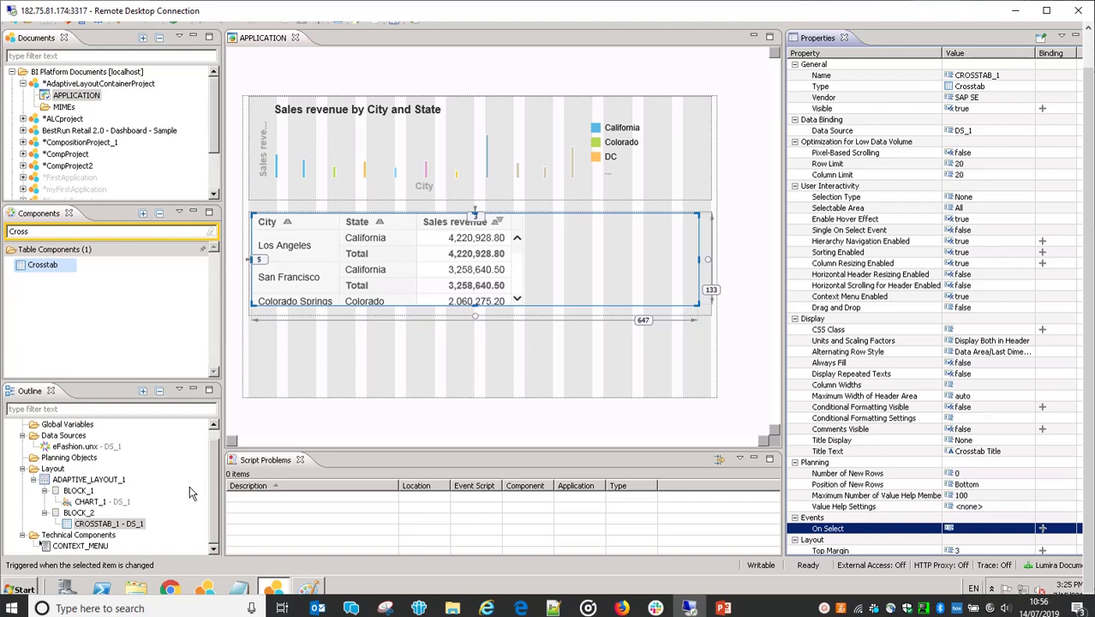
pyautogui.click(474, 352)
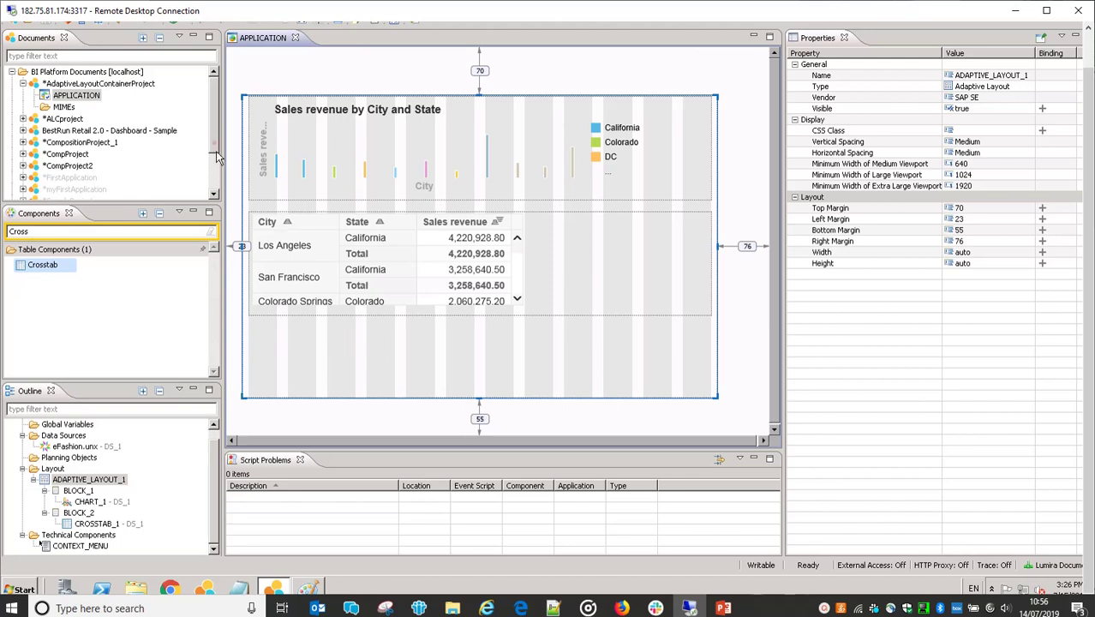
pyautogui.scroll(-1, 214, 150)
pyautogui.scroll(1, 209, 107)
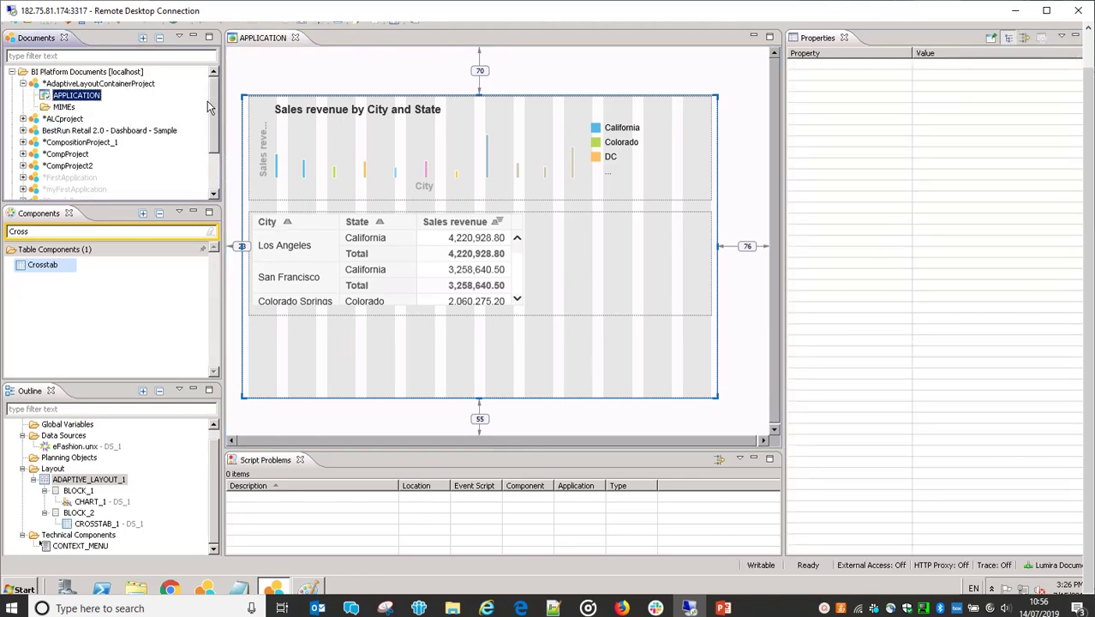